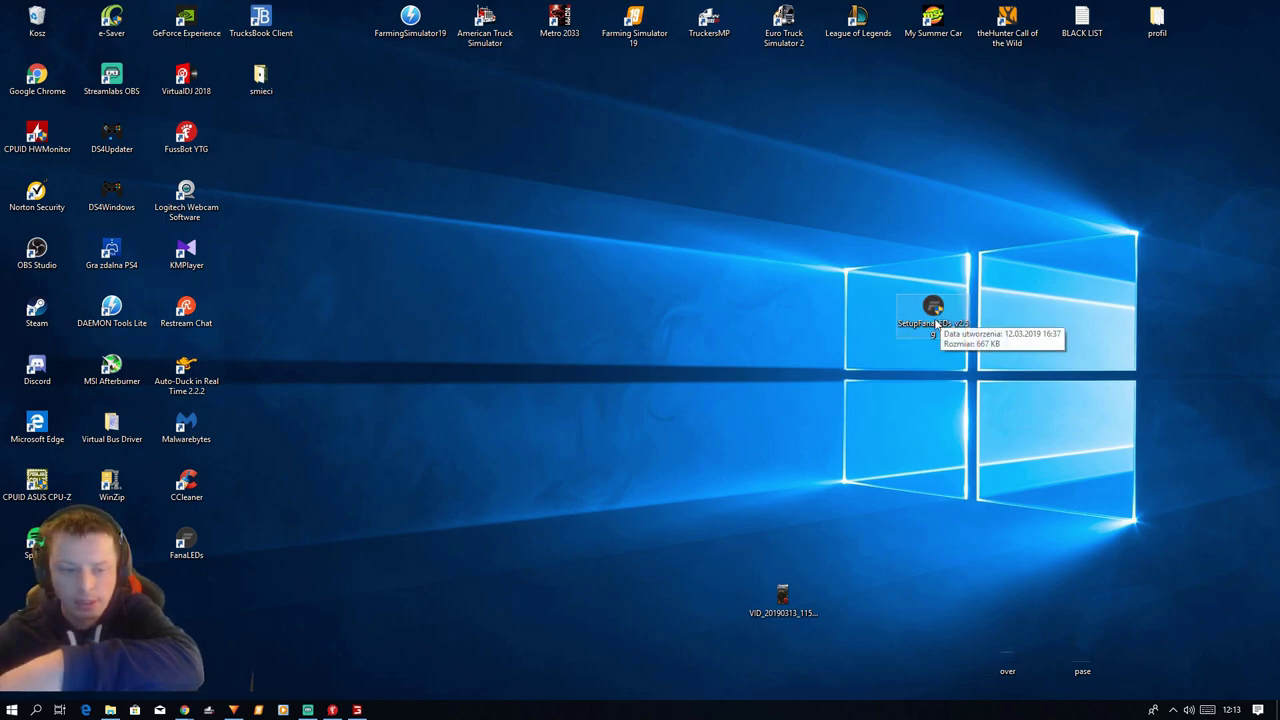
- Open the Fanaleds website's download page in the browser, then minimize the window
{"action": "mouse_move", "coordinate": [184, 708]}
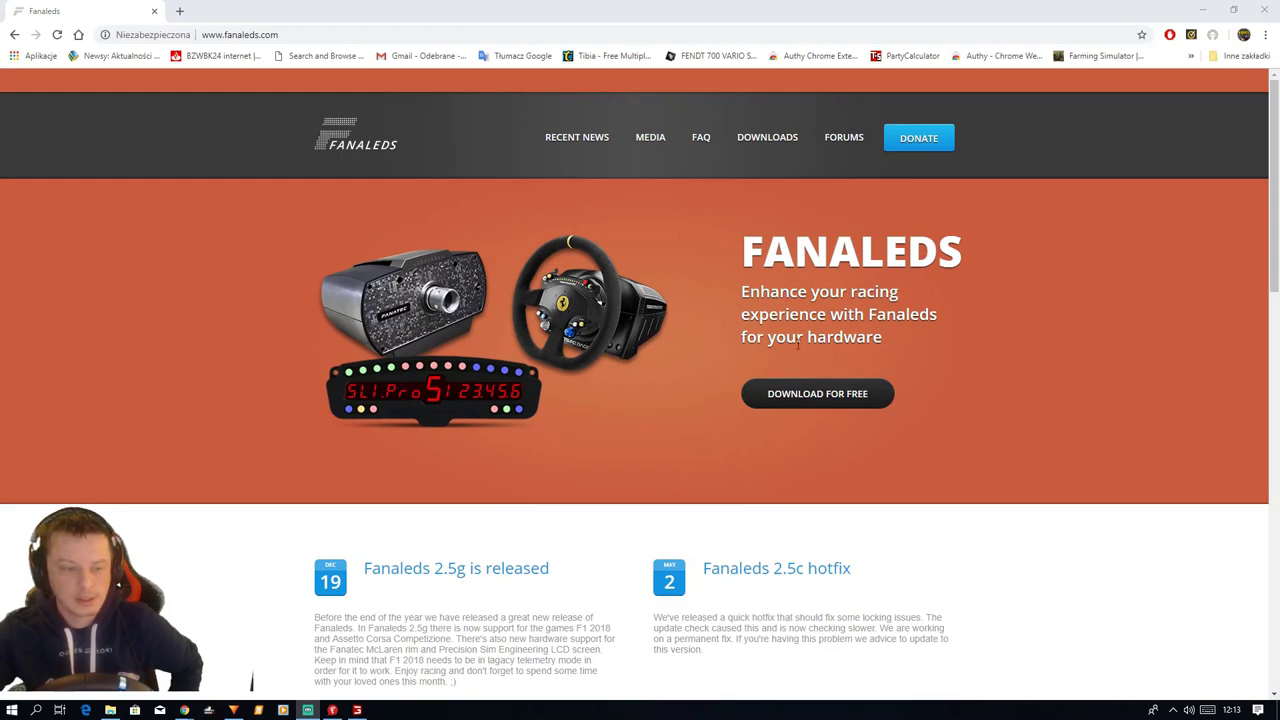
{"action": "left_click", "coordinate": [829, 399]}
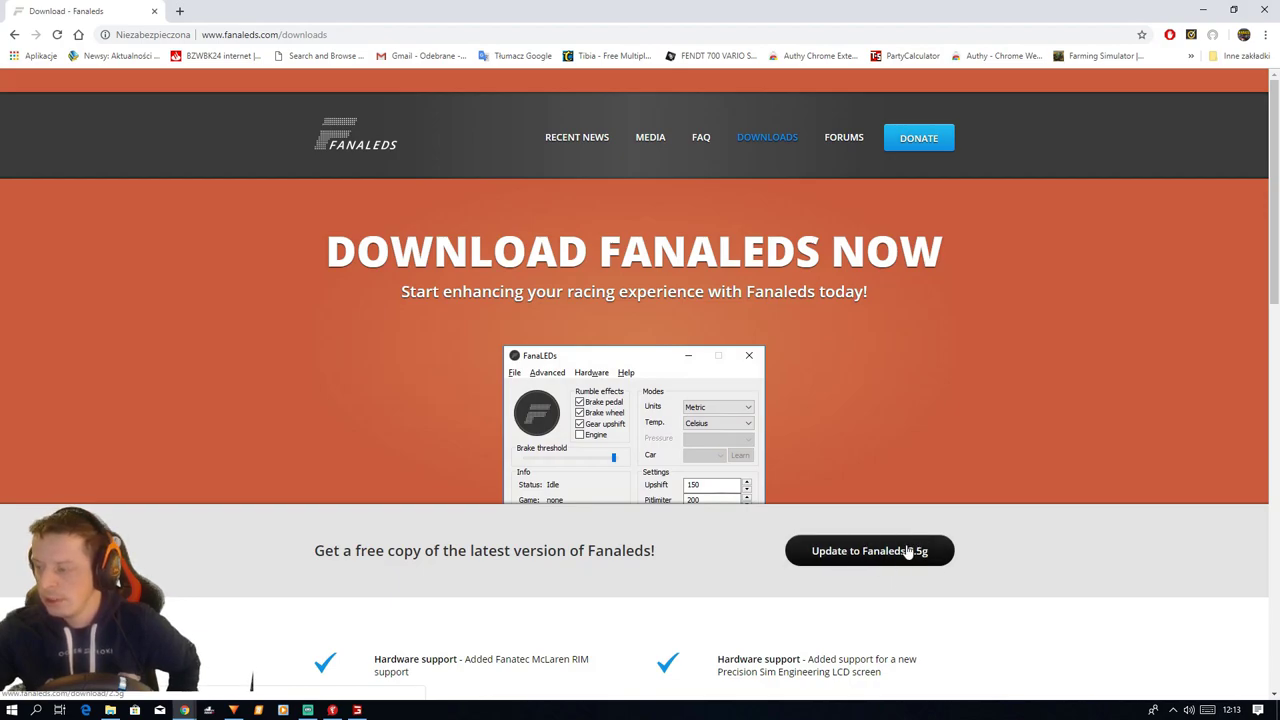
{"action": "left_click", "coordinate": [1203, 9]}
- Start the FanaLEDs installer from the desktop, accept the upgrade, and cancel the uninstallation of the previous version
{"action": "left_click", "coordinate": [932, 312]}
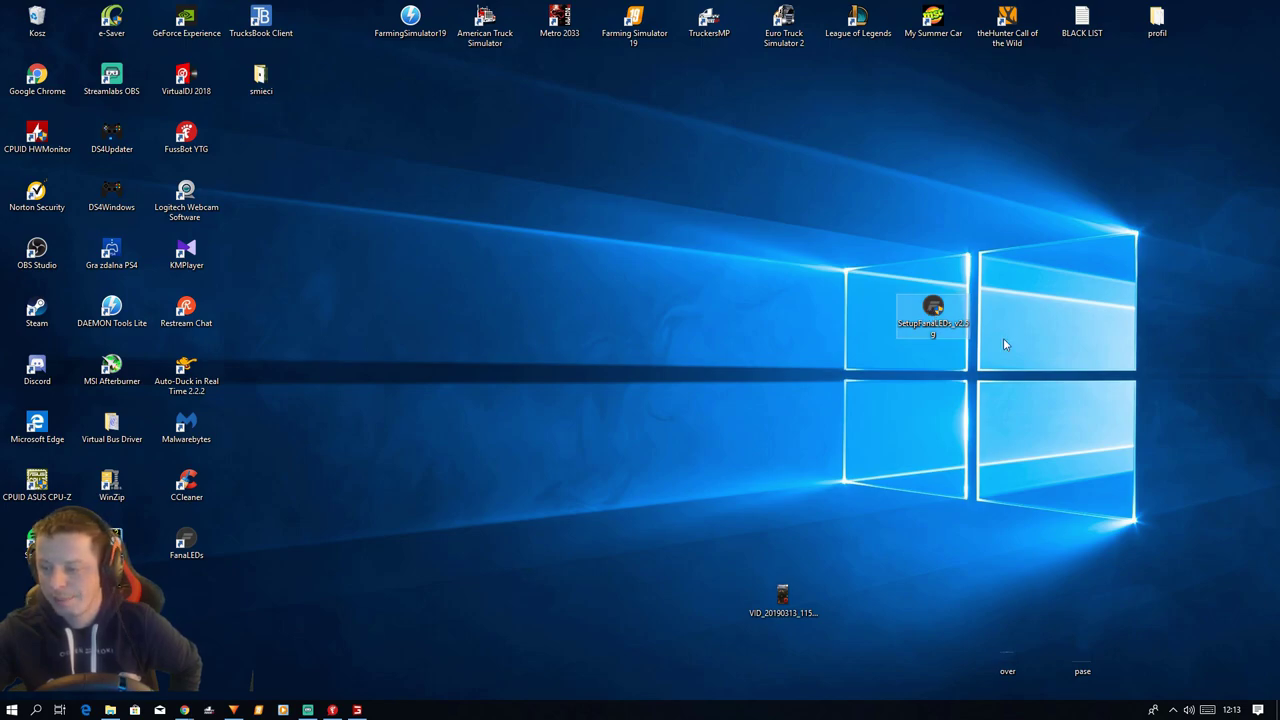
{"action": "double_click", "coordinate": [943, 308]}
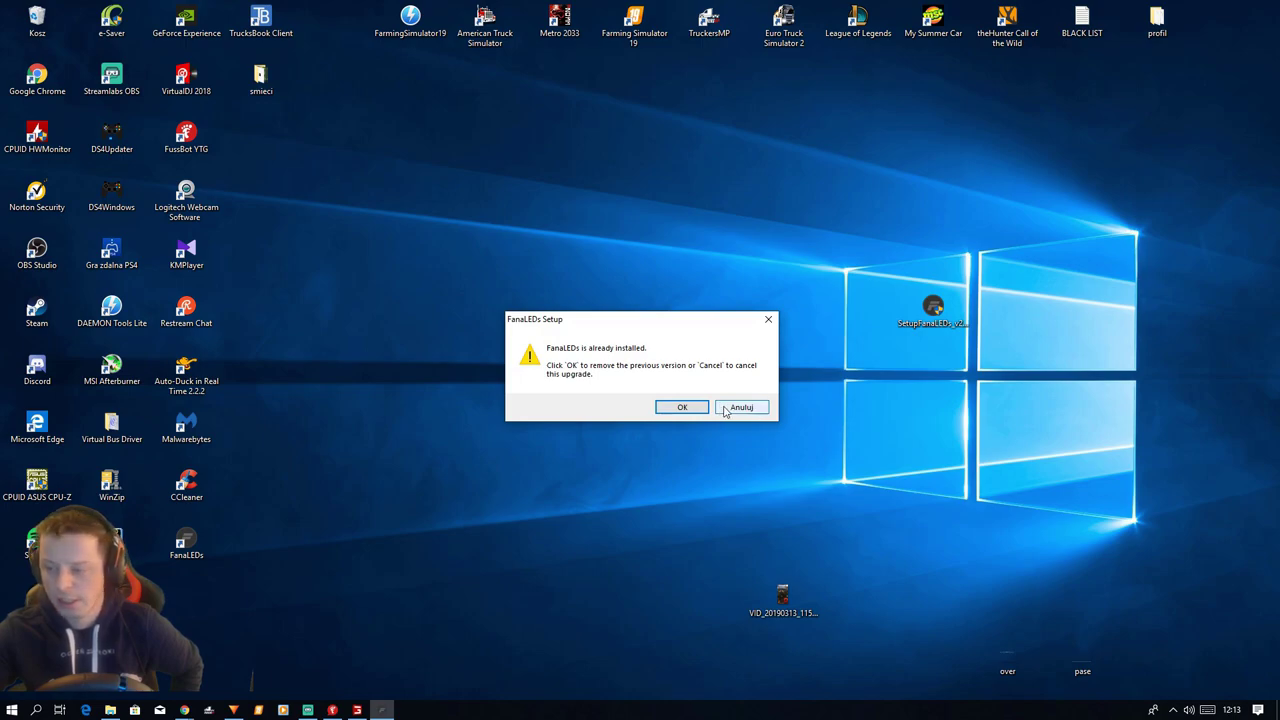
{"action": "left_click", "coordinate": [682, 407]}
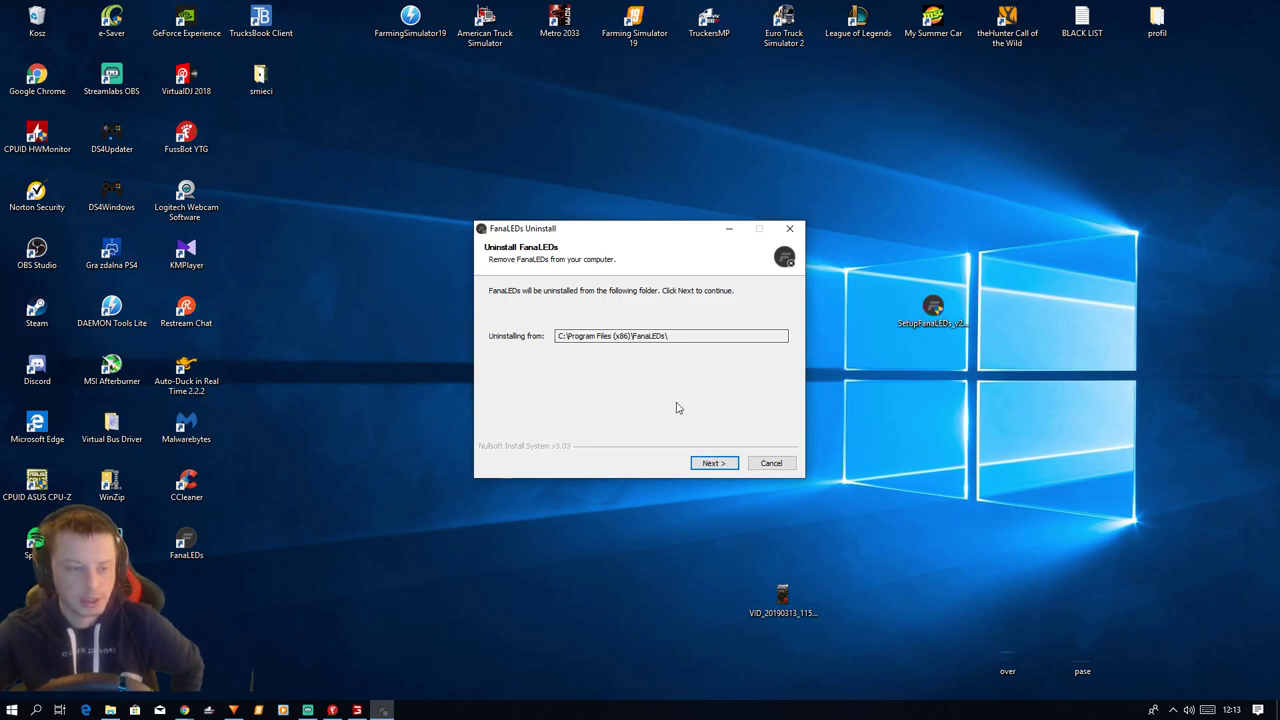
{"action": "left_click", "coordinate": [711, 465]}
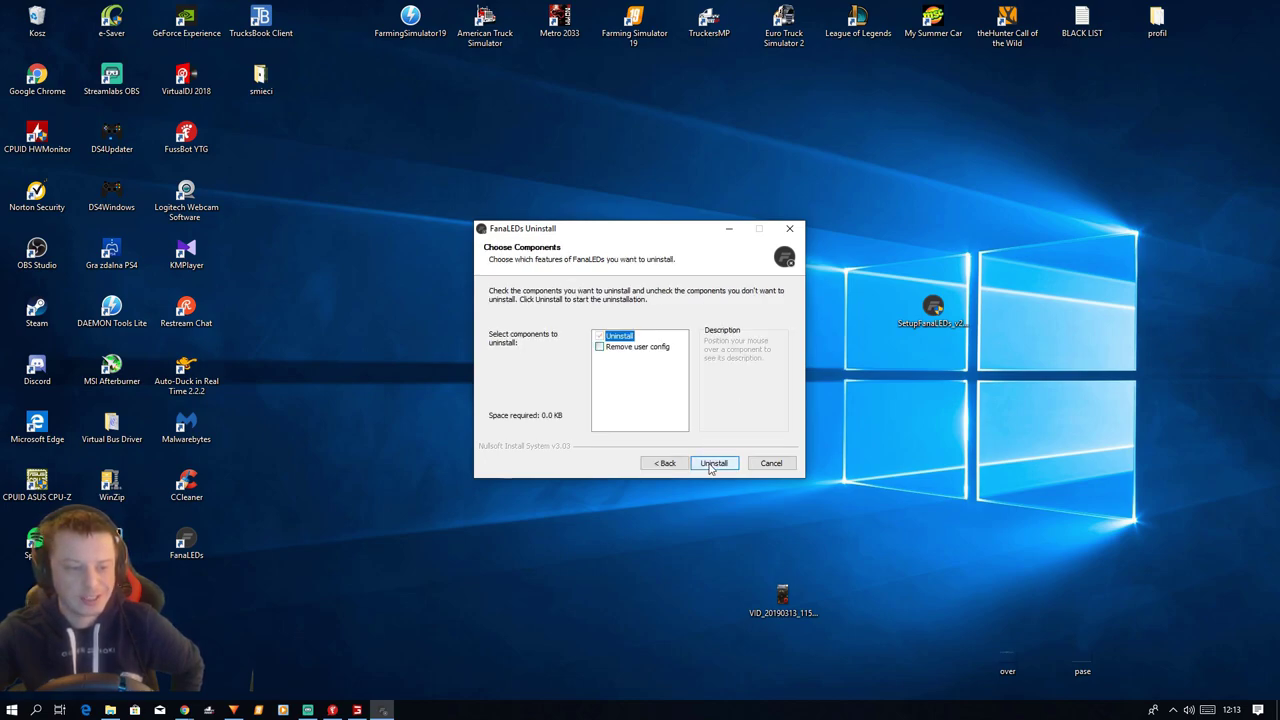
{"action": "left_click", "coordinate": [770, 464]}
- Install FanaLEDs with all offered components into C:\Program Files (x86)\FanaLEDs and finish the setup by launching it
{"action": "left_click", "coordinate": [713, 463]}
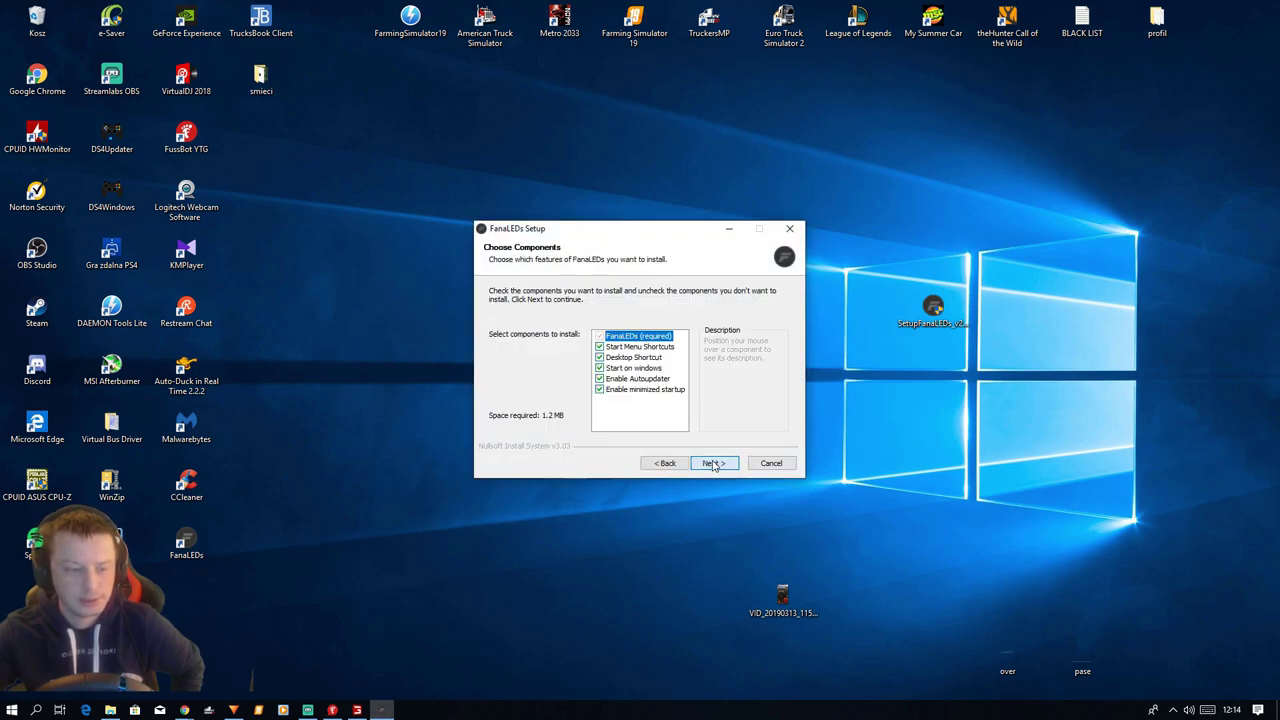
{"action": "left_click", "coordinate": [709, 464]}
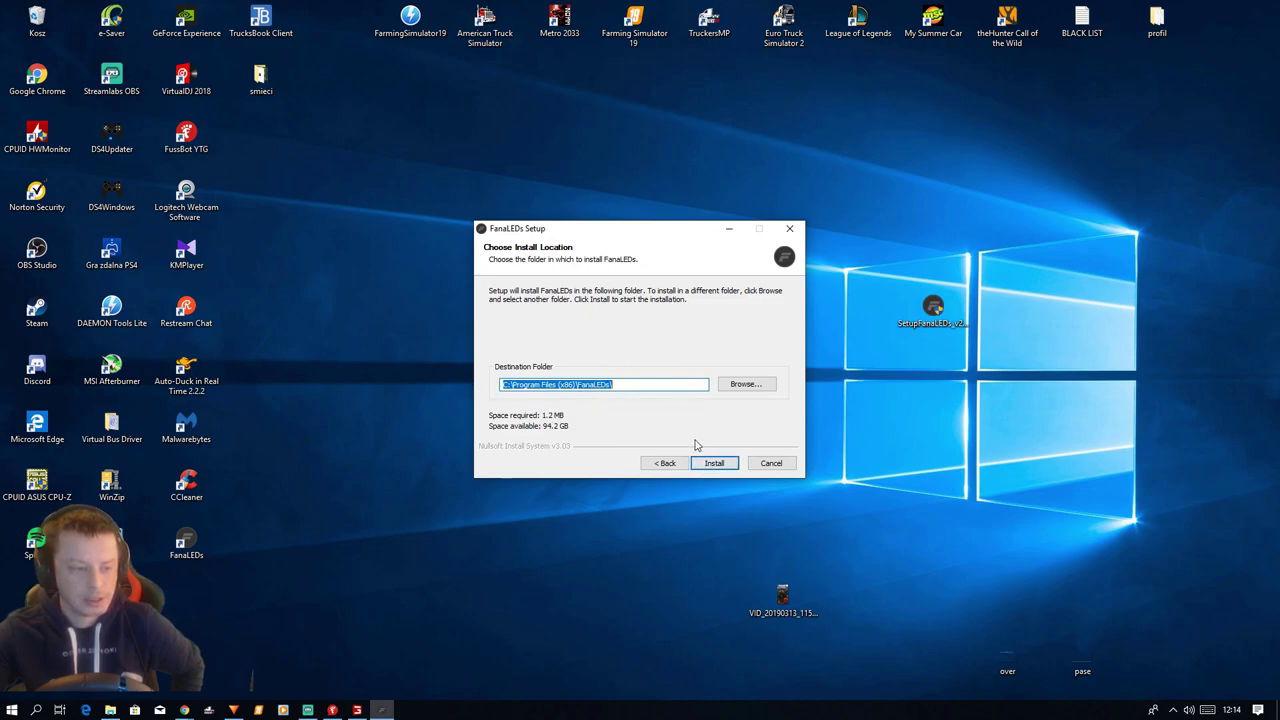
{"action": "left_click", "coordinate": [715, 465]}
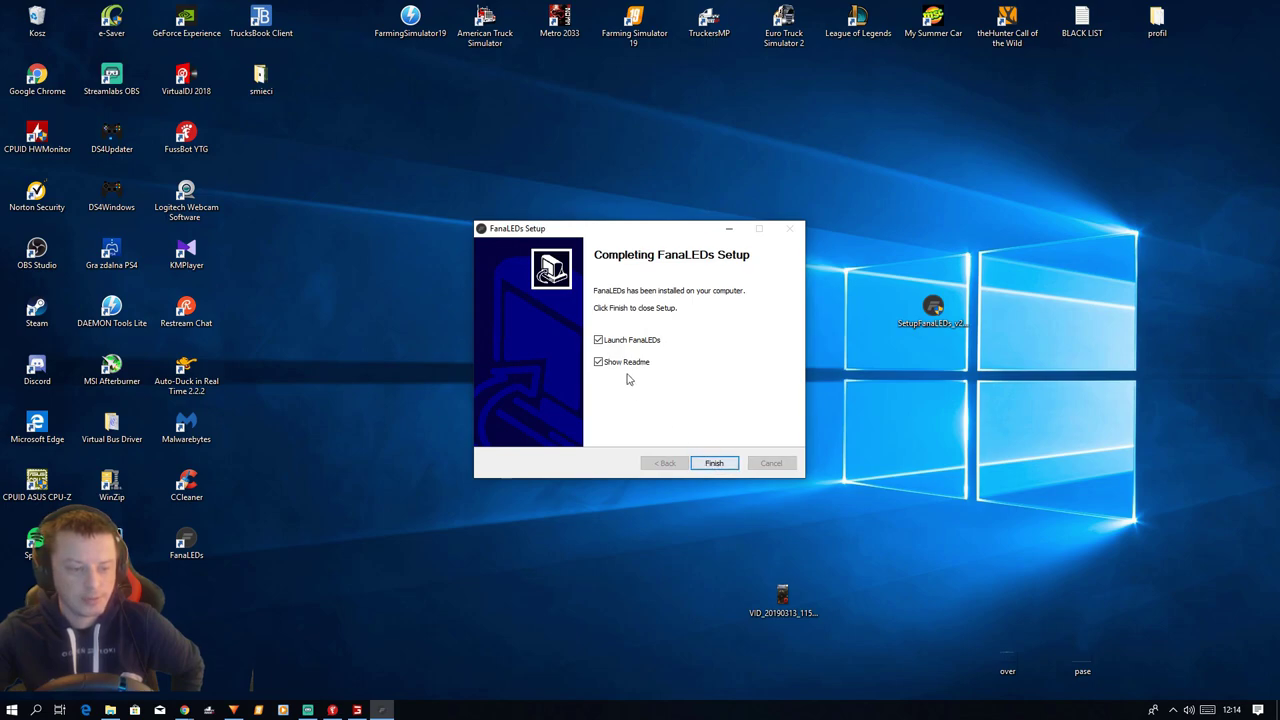
{"action": "left_click", "coordinate": [714, 463]}
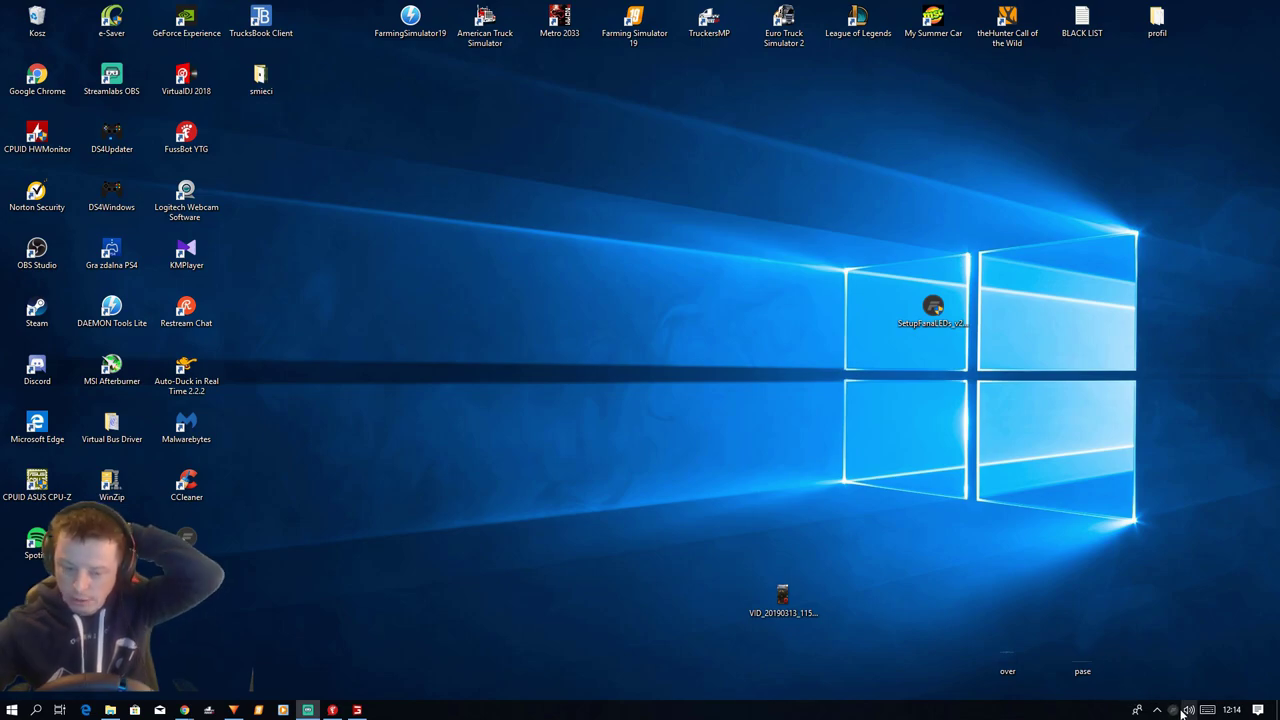
- Examine the available game profiles and the detected wheel hardware in FanaLEDs
{"action": "left_click_drag", "start_coordinate": [206, 69], "coordinate": [749, 158]}
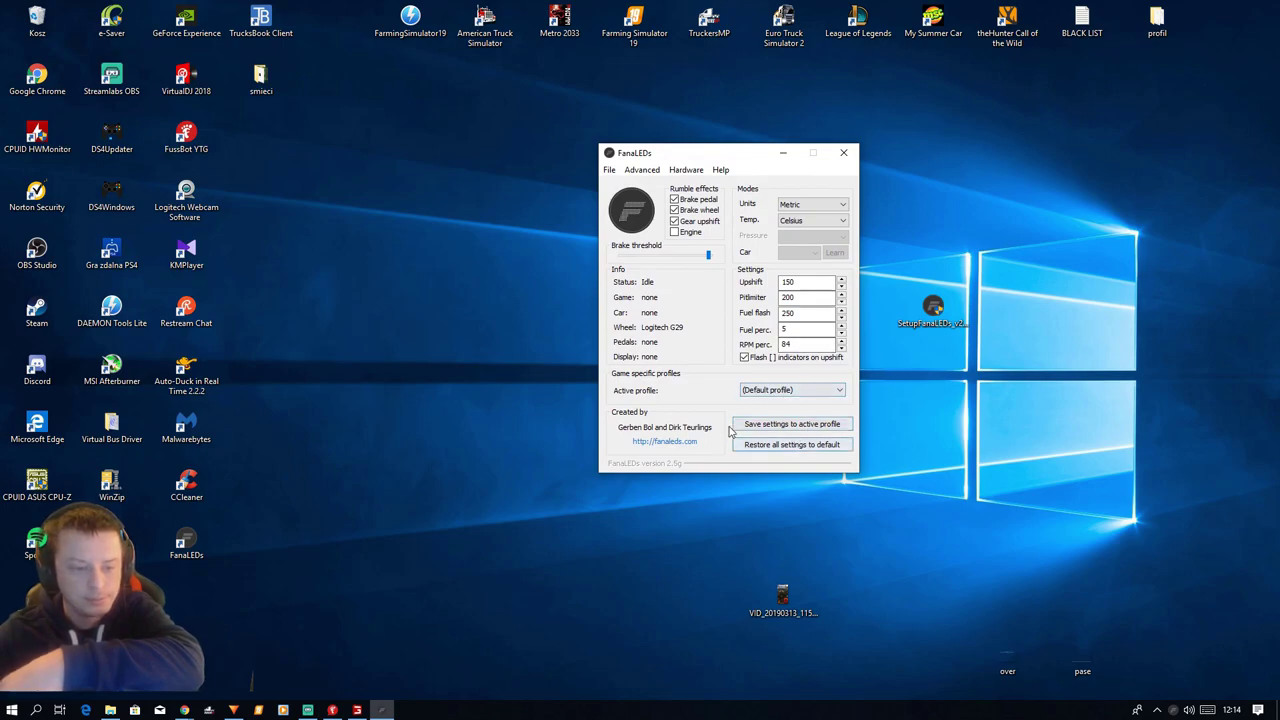
{"action": "left_click", "coordinate": [785, 392]}
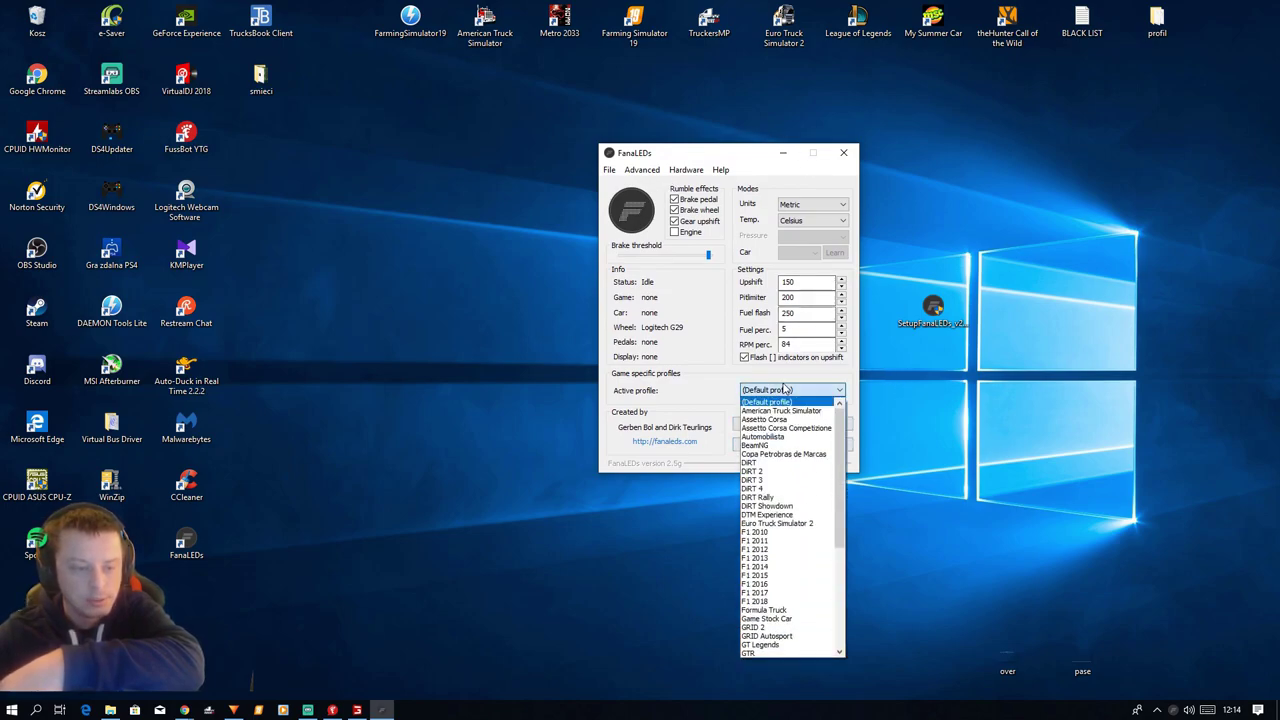
{"action": "left_click", "coordinate": [700, 170]}
{"action": "left_click", "coordinate": [686, 170]}
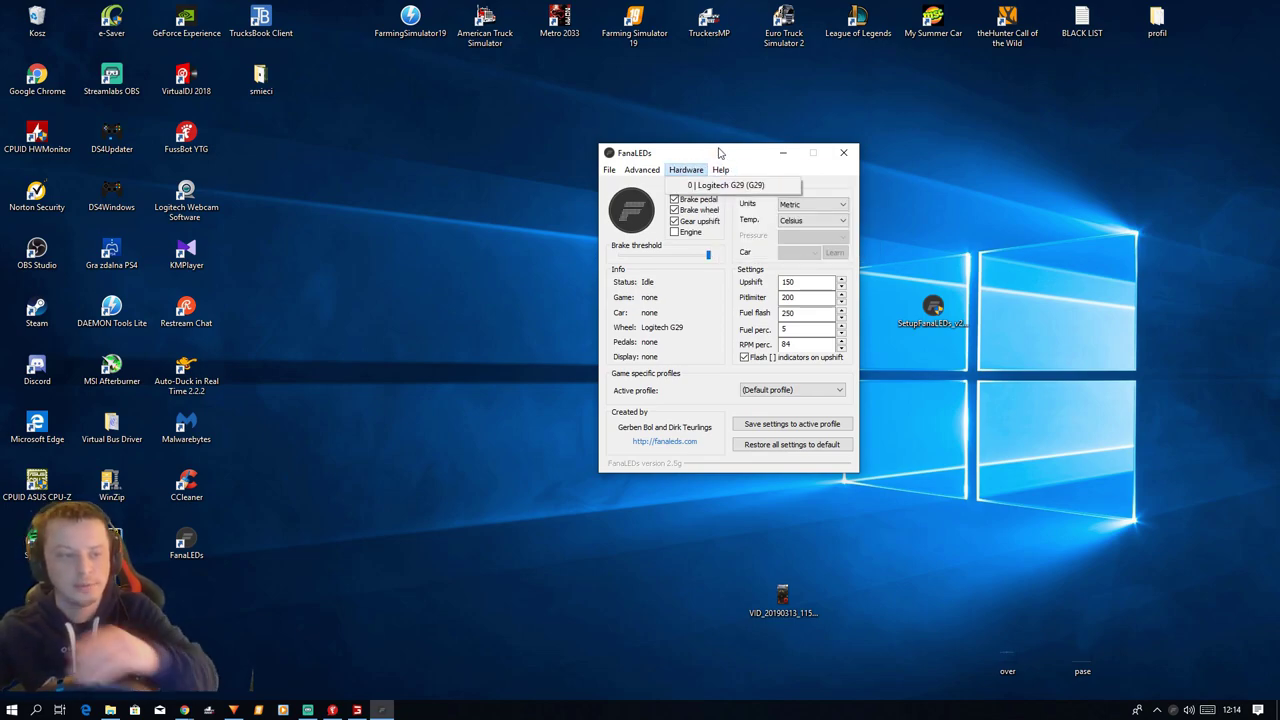
{"action": "left_click_drag", "start_coordinate": [731, 152], "coordinate": [734, 154]}
- Start the automatic game setup and choose to specify where the installed games are located
{"action": "left_click", "coordinate": [723, 172]}
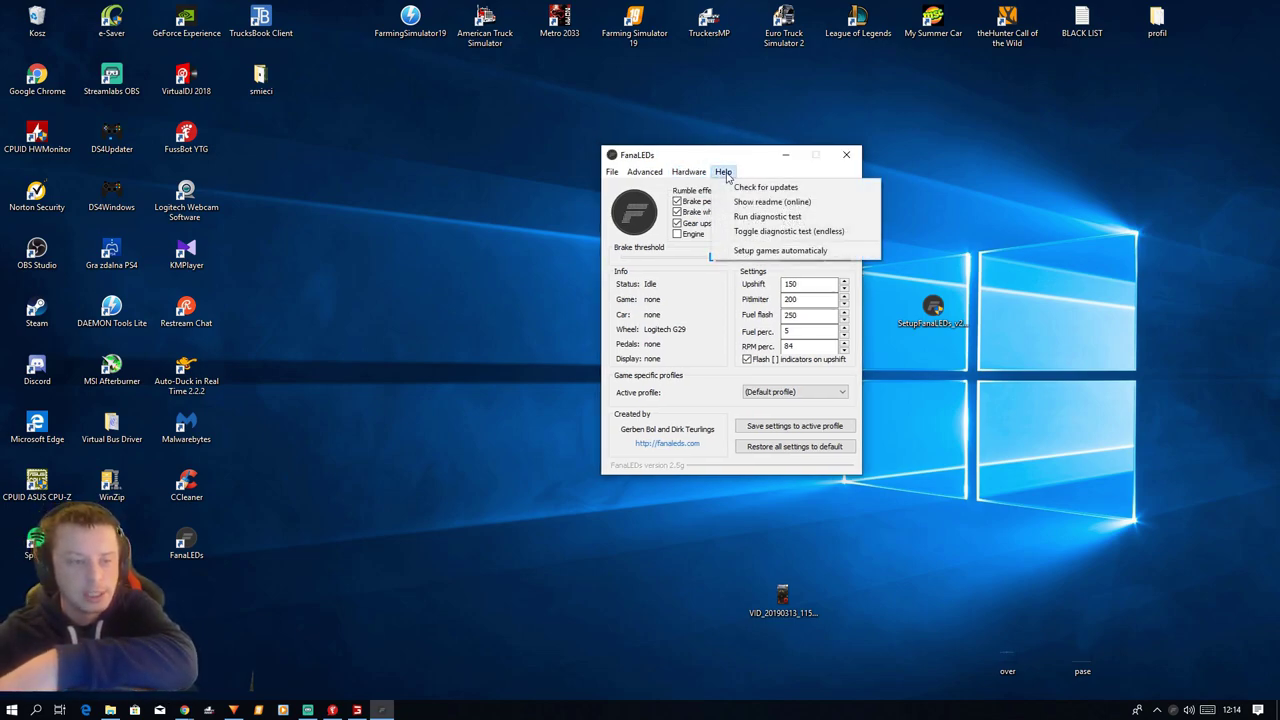
{"action": "left_click", "coordinate": [771, 252]}
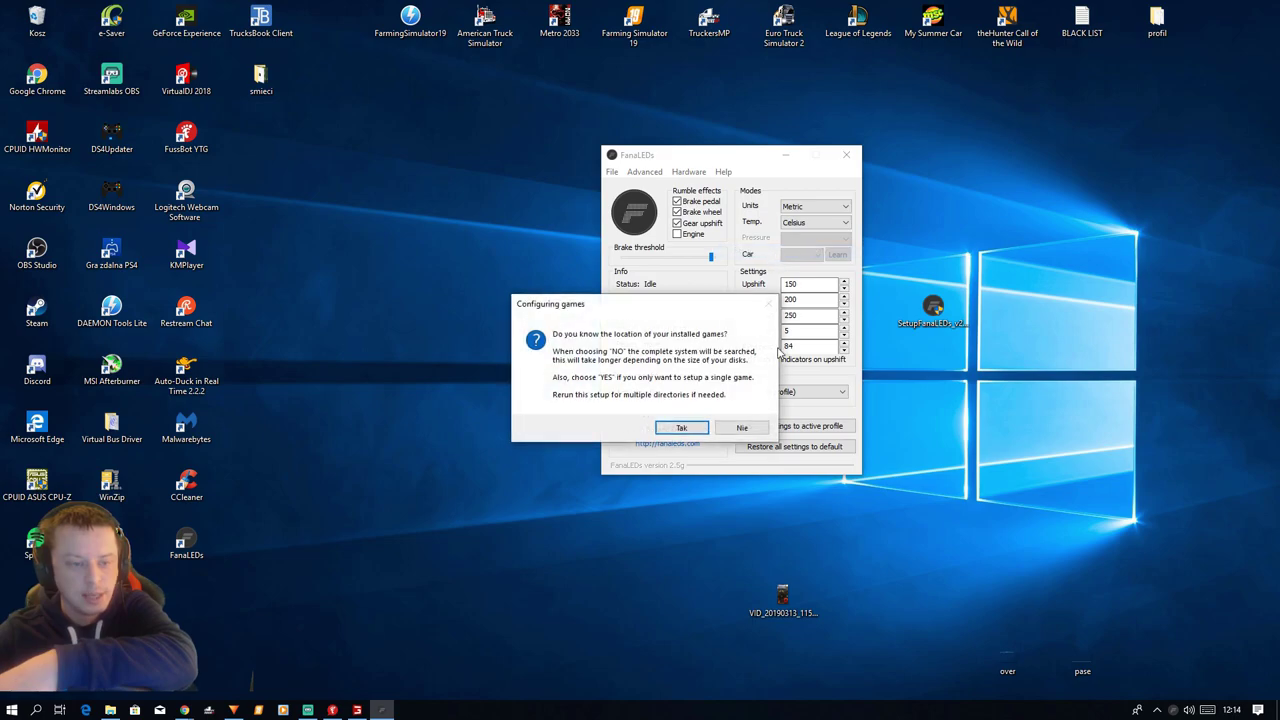
{"action": "left_click", "coordinate": [742, 428]}
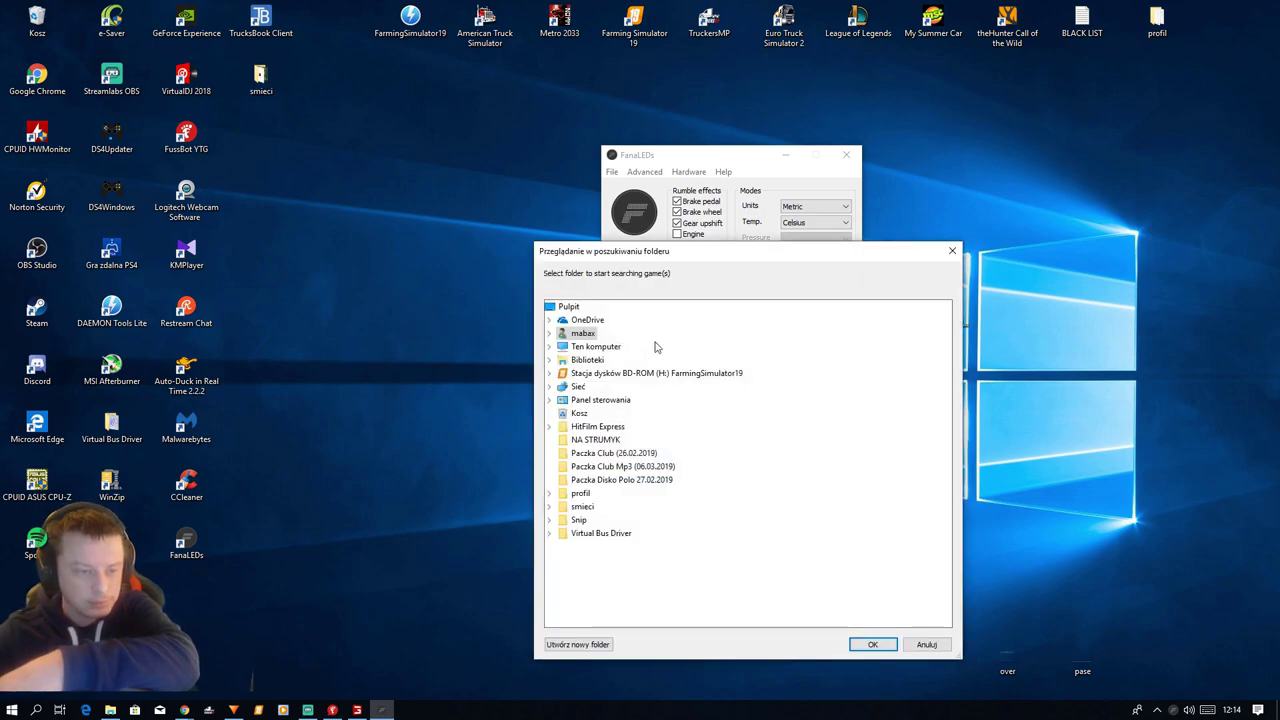
- Choose the steam folder on drive GRY I PROGRAMY (F:) as the starting folder for the game search
{"action": "double_click", "coordinate": [582, 334]}
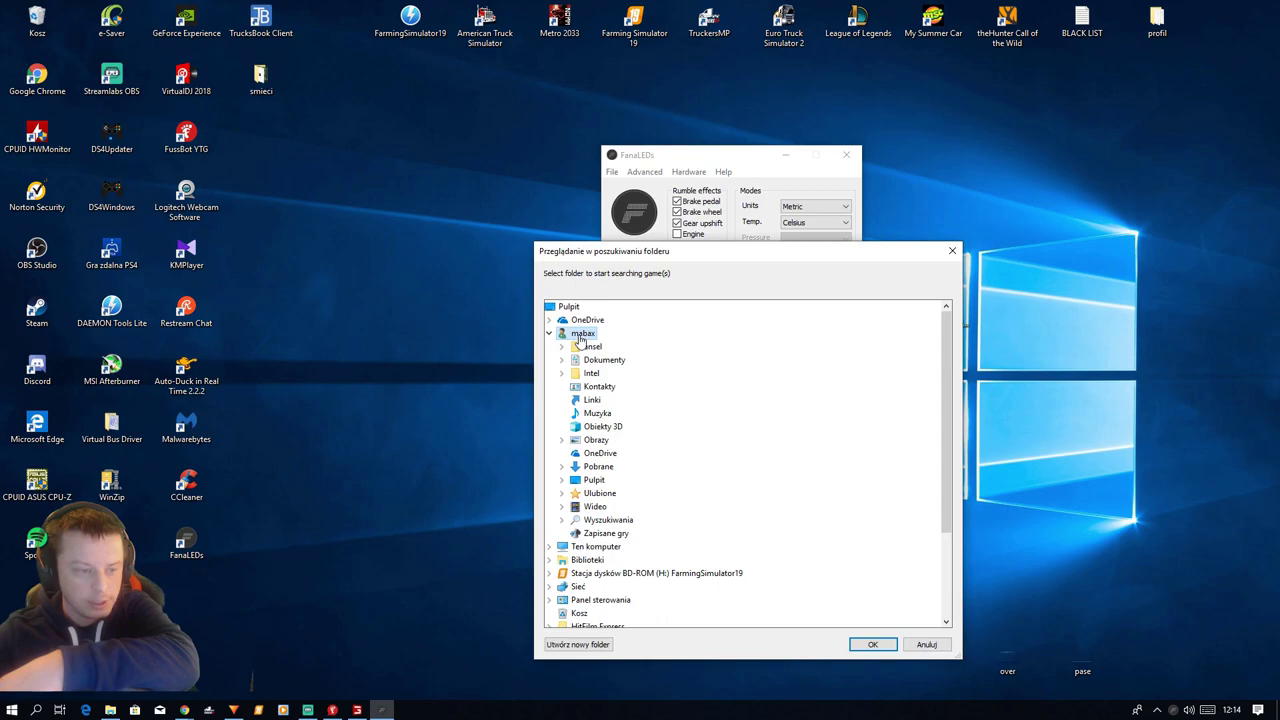
{"action": "left_click", "coordinate": [550, 334]}
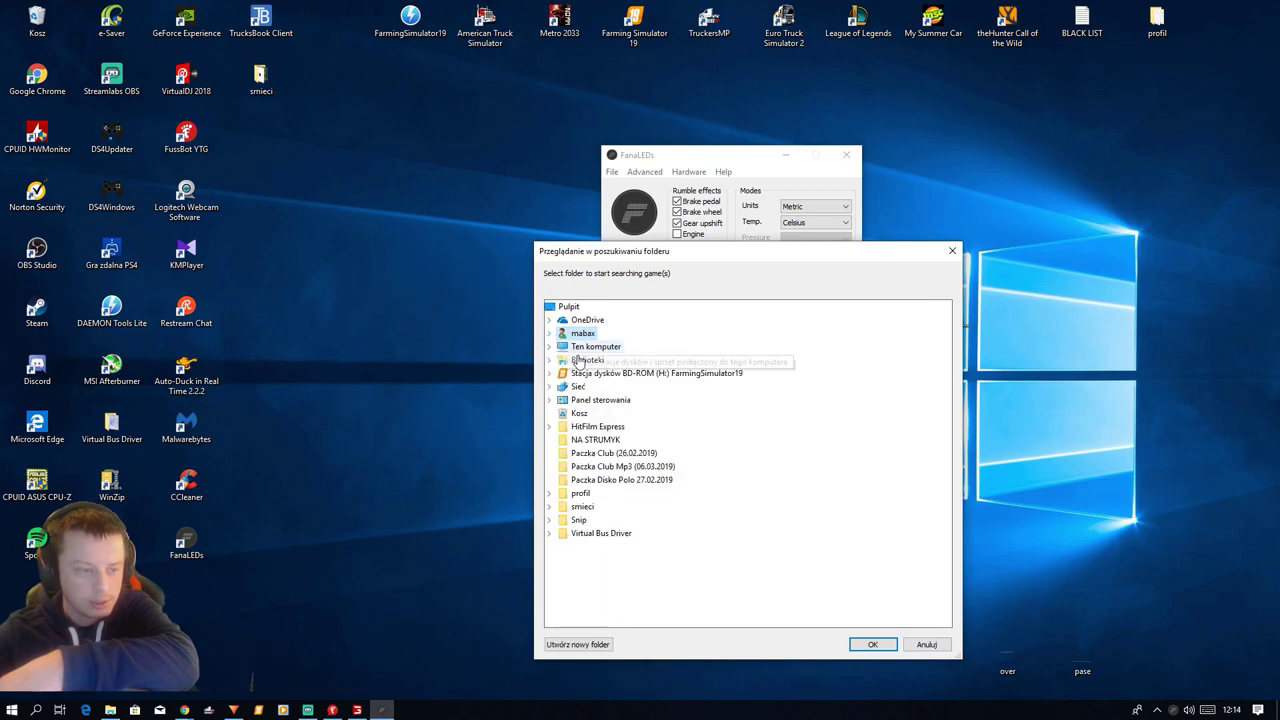
{"action": "double_click", "coordinate": [595, 346]}
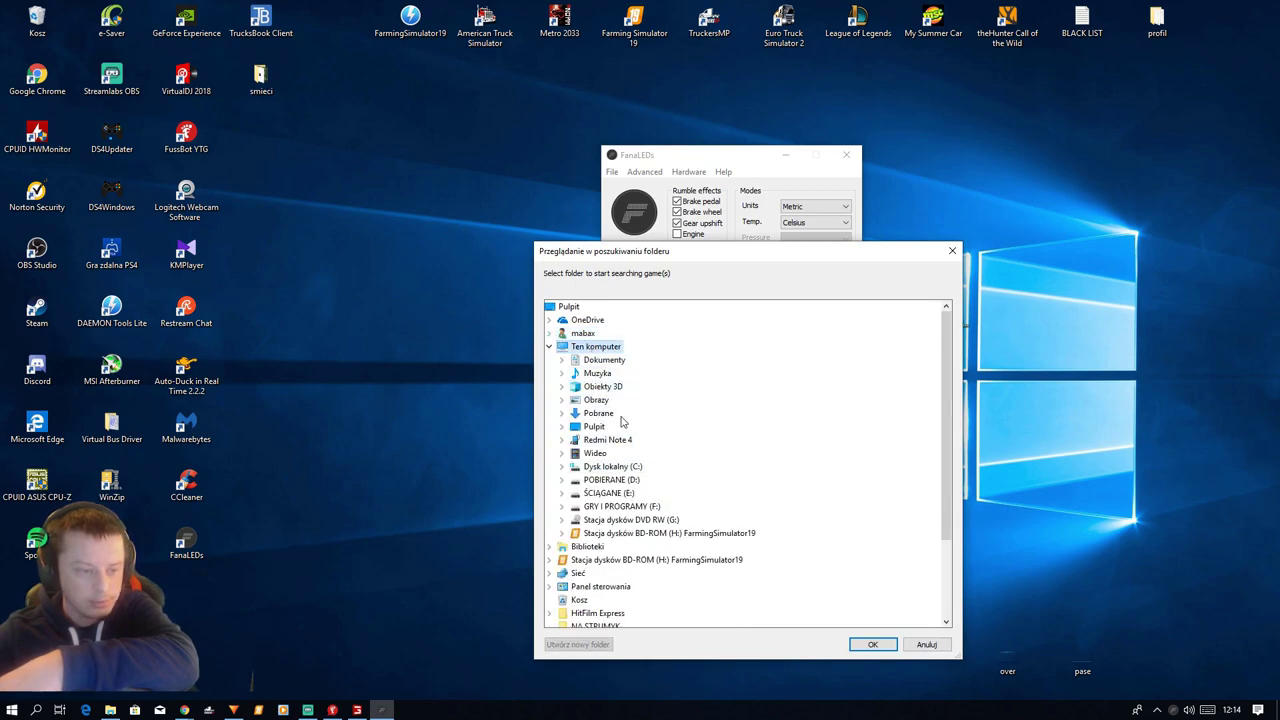
{"action": "double_click", "coordinate": [637, 510]}
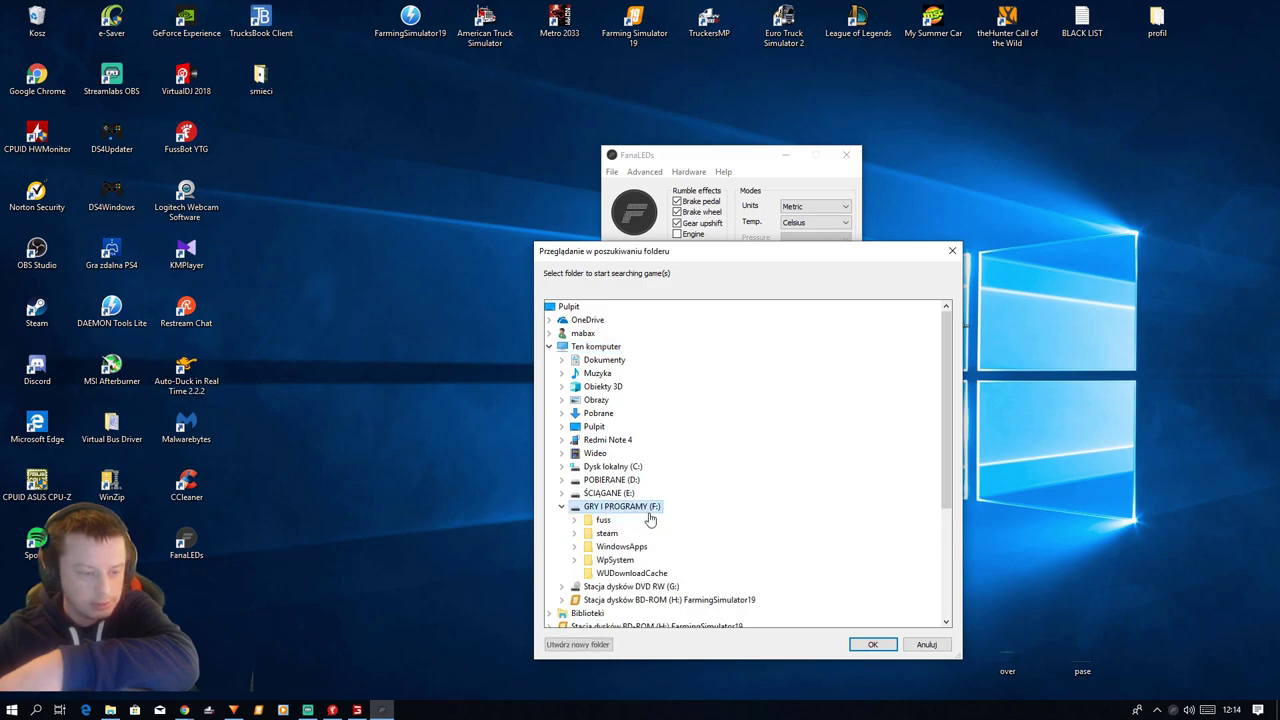
{"action": "scroll", "coordinate": [694, 460], "scroll_direction": "down", "scroll_amount": 2}
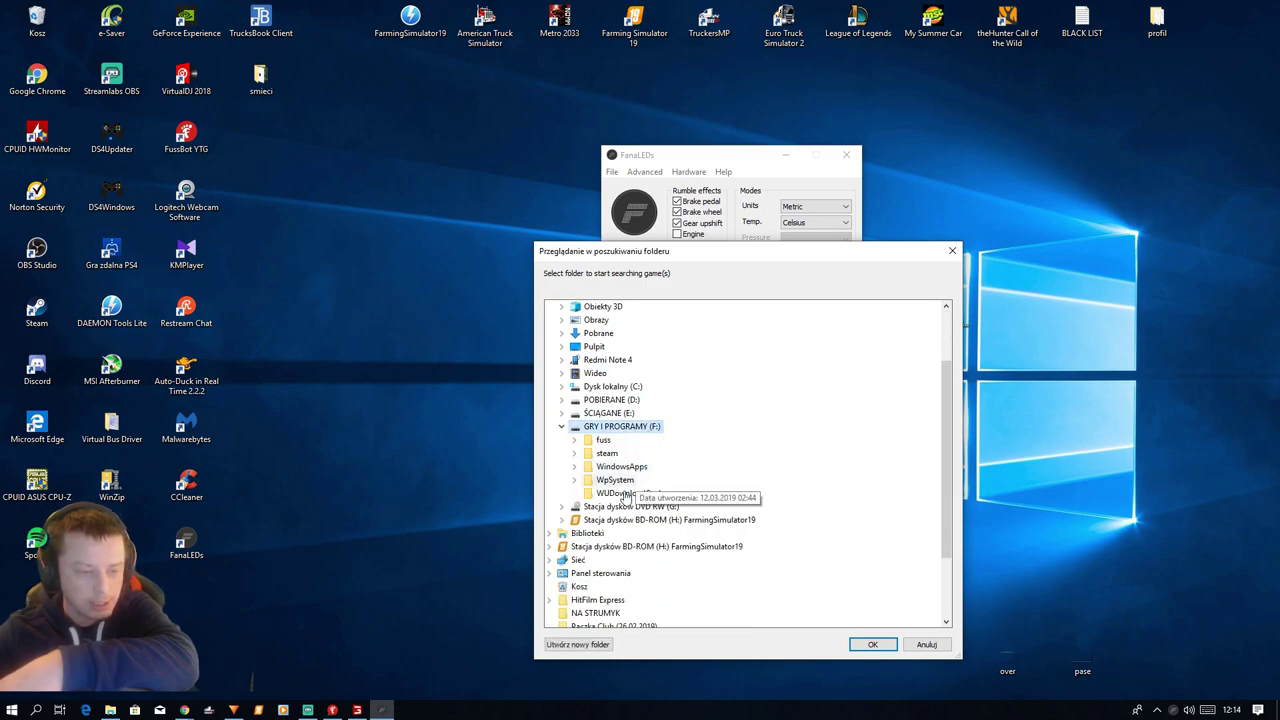
{"action": "double_click", "coordinate": [610, 453]}
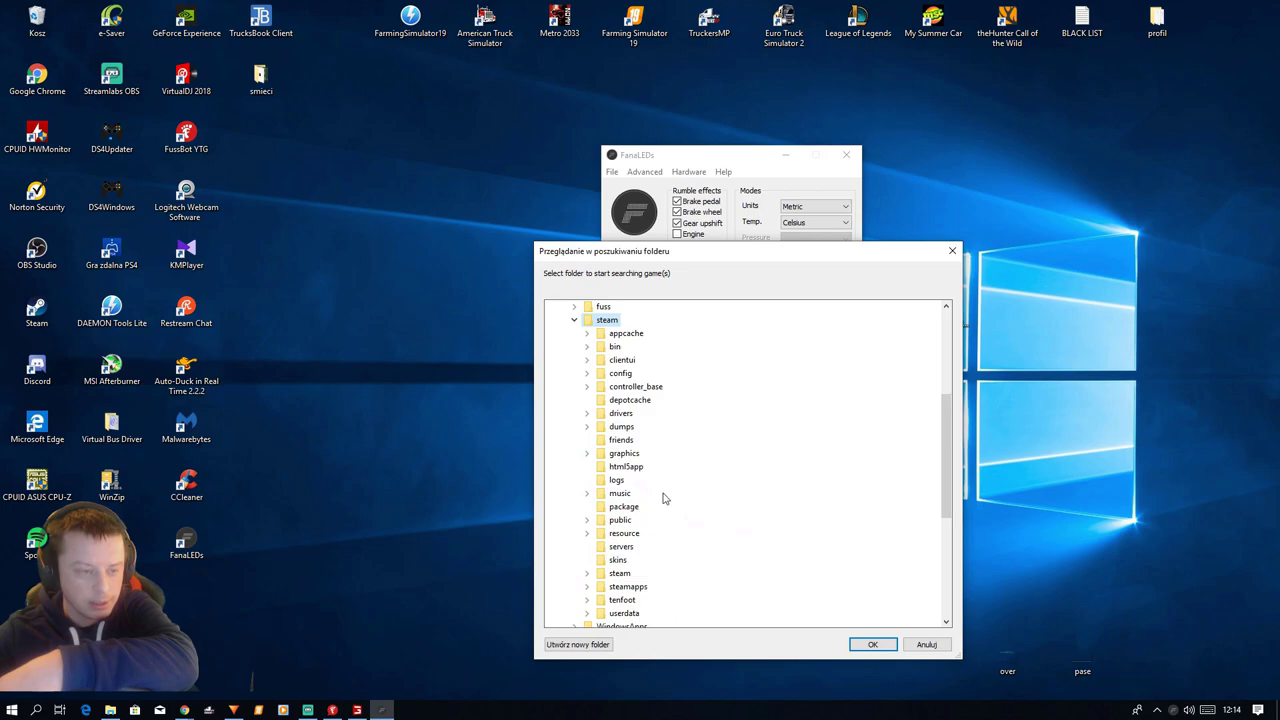
{"action": "left_click", "coordinate": [866, 644]}
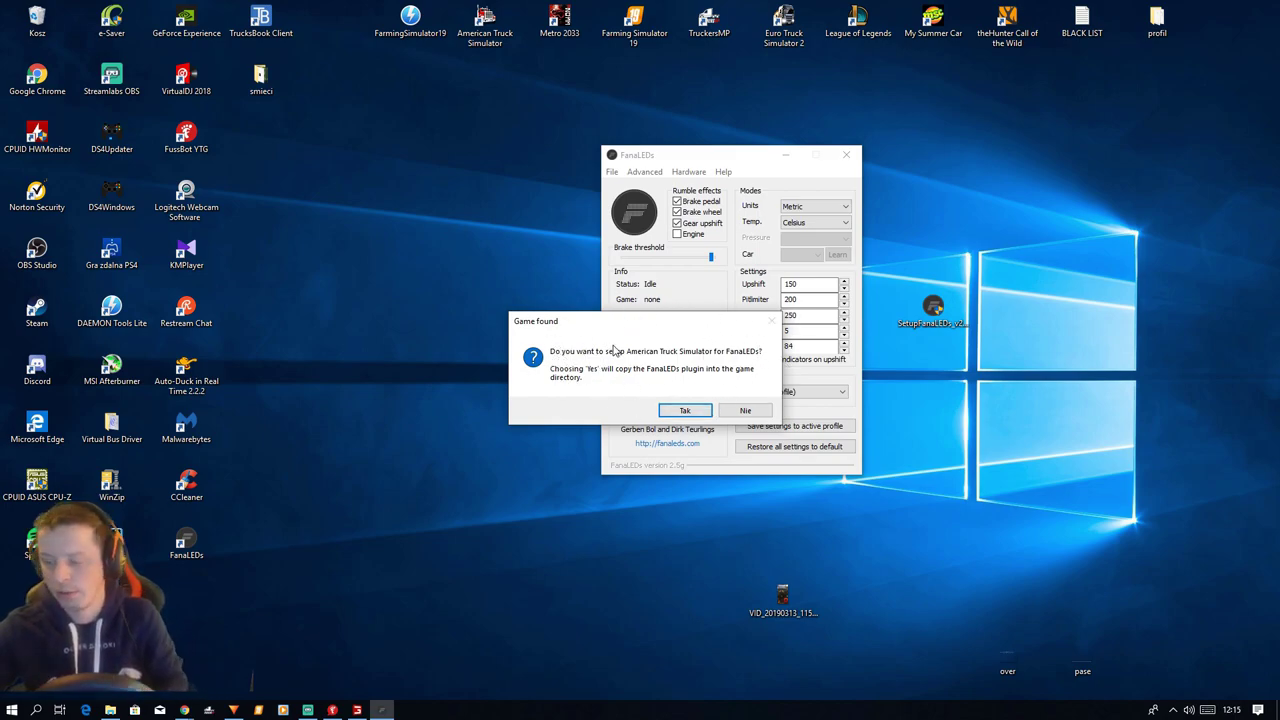
- Set up American Truck Simulator and Euro Truck Simulator 2 for FanaLEDs, and decline another detection run
{"action": "left_click", "coordinate": [690, 411]}
{"action": "left_click", "coordinate": [697, 413]}
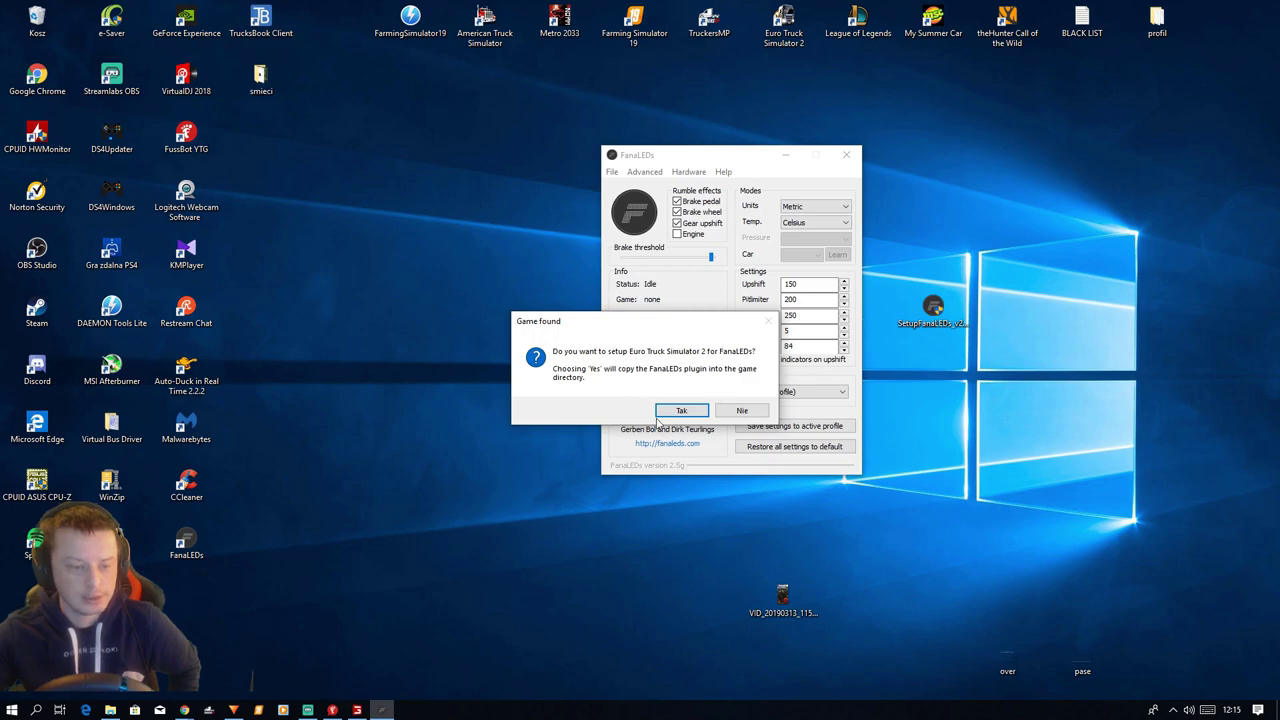
{"action": "left_click", "coordinate": [686, 410]}
{"action": "left_click", "coordinate": [697, 411]}
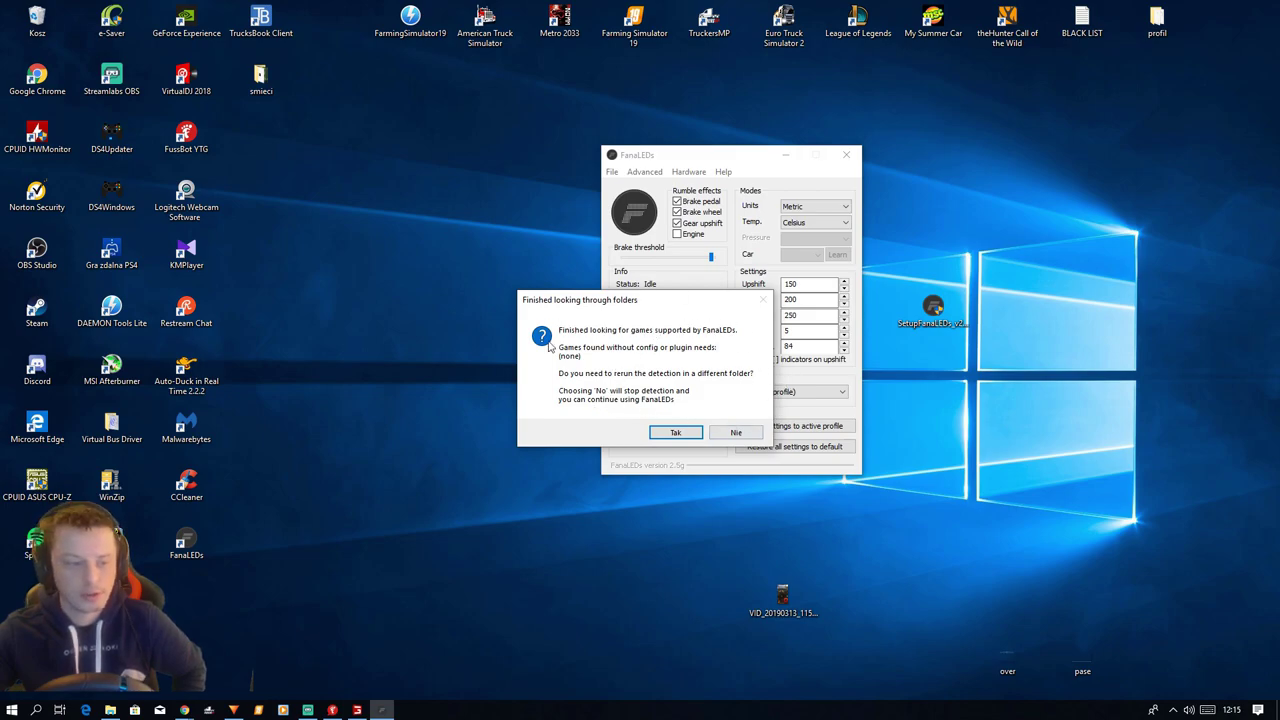
{"action": "left_click", "coordinate": [737, 433]}
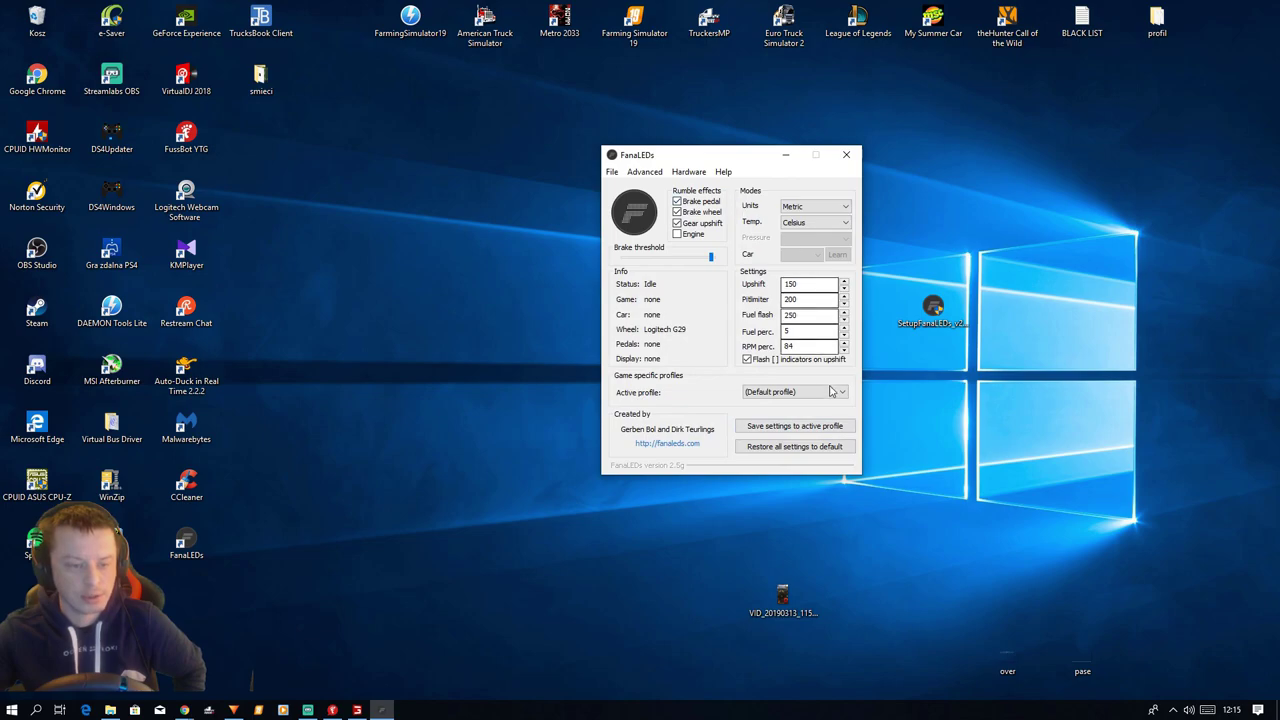
- Set the active game profile to Euro Truck Simulator 2
{"action": "left_click", "coordinate": [790, 393]}
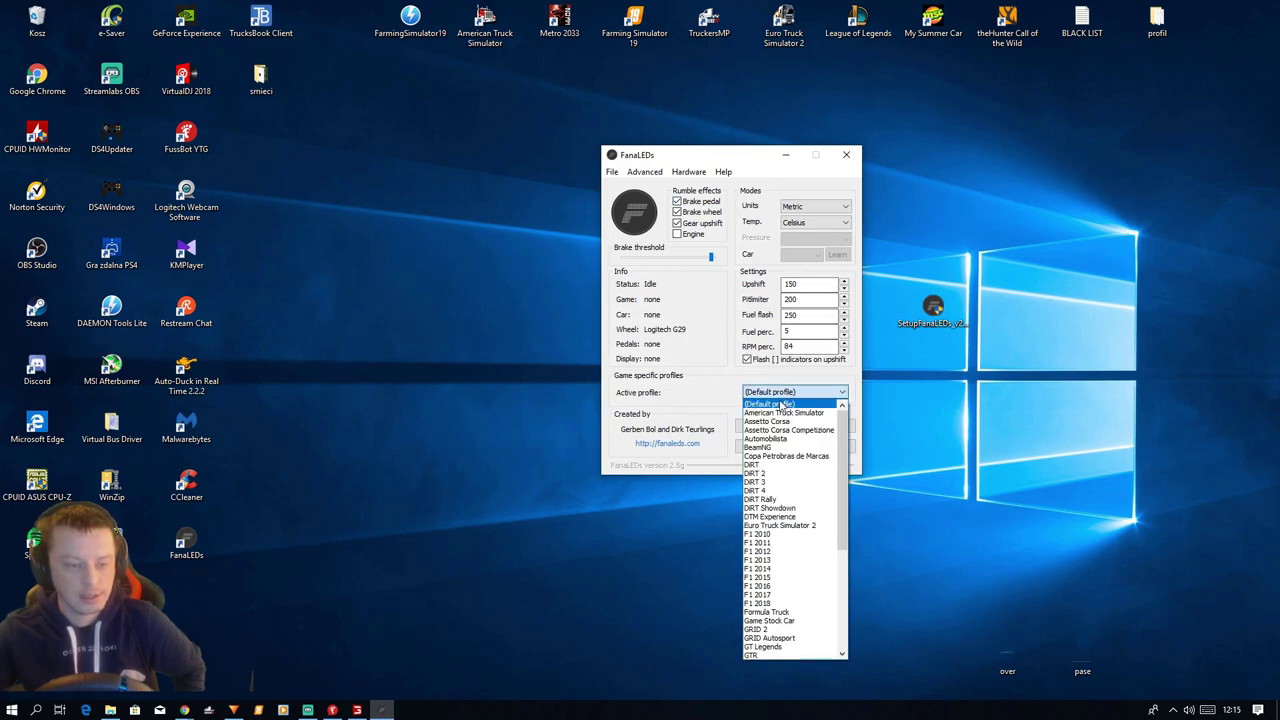
{"action": "left_click", "coordinate": [776, 526]}
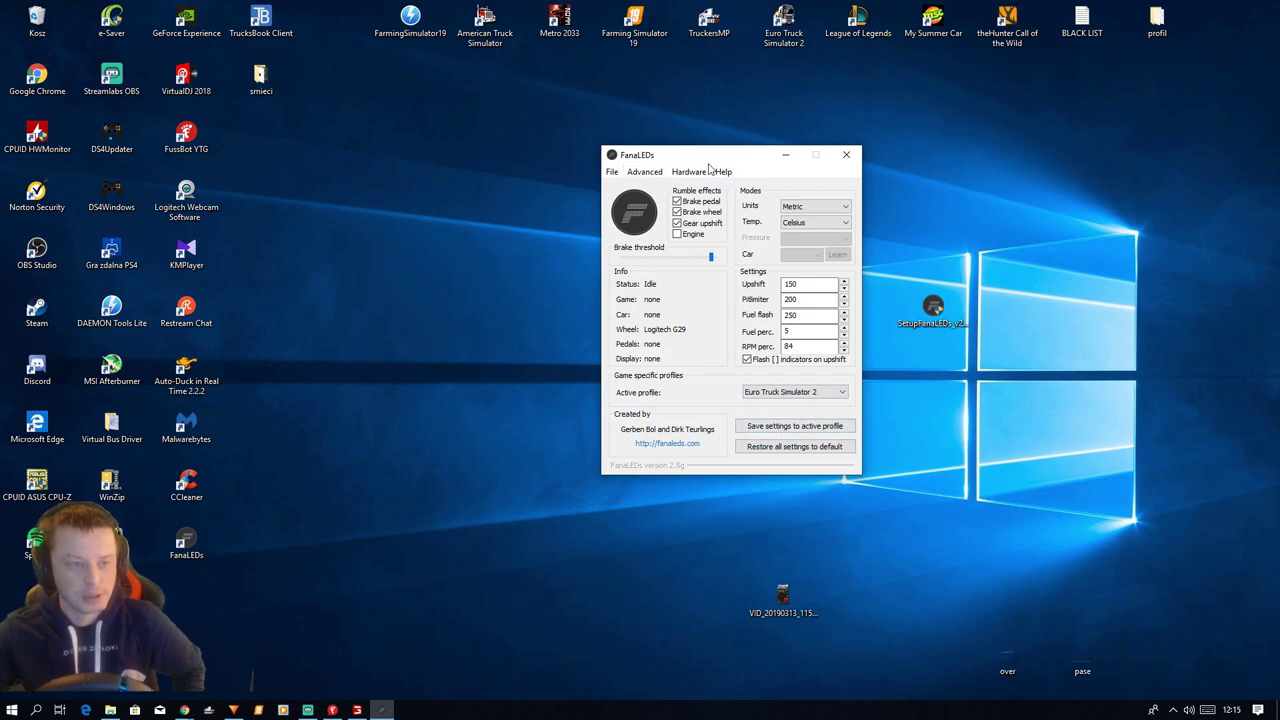
- Save the existing Streamline entry in the car settings, and save the main settings to the active profile
{"action": "left_click", "coordinate": [644, 172]}
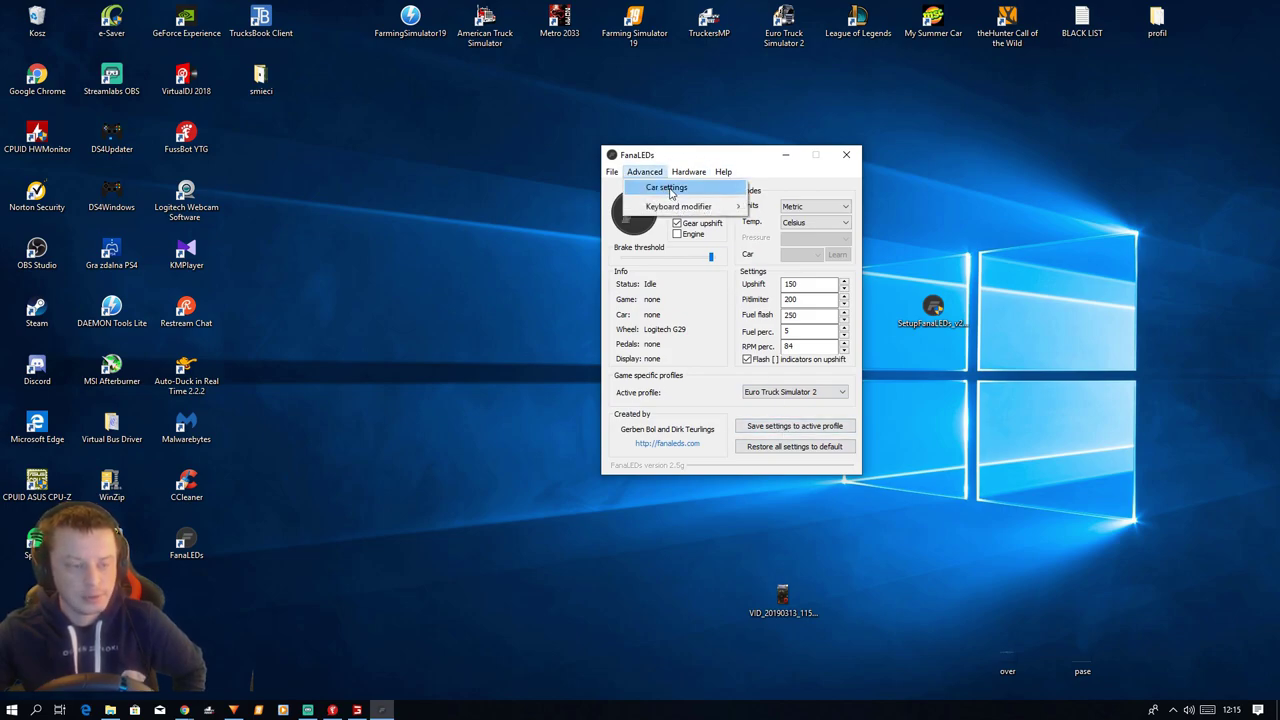
{"action": "left_click", "coordinate": [675, 190]}
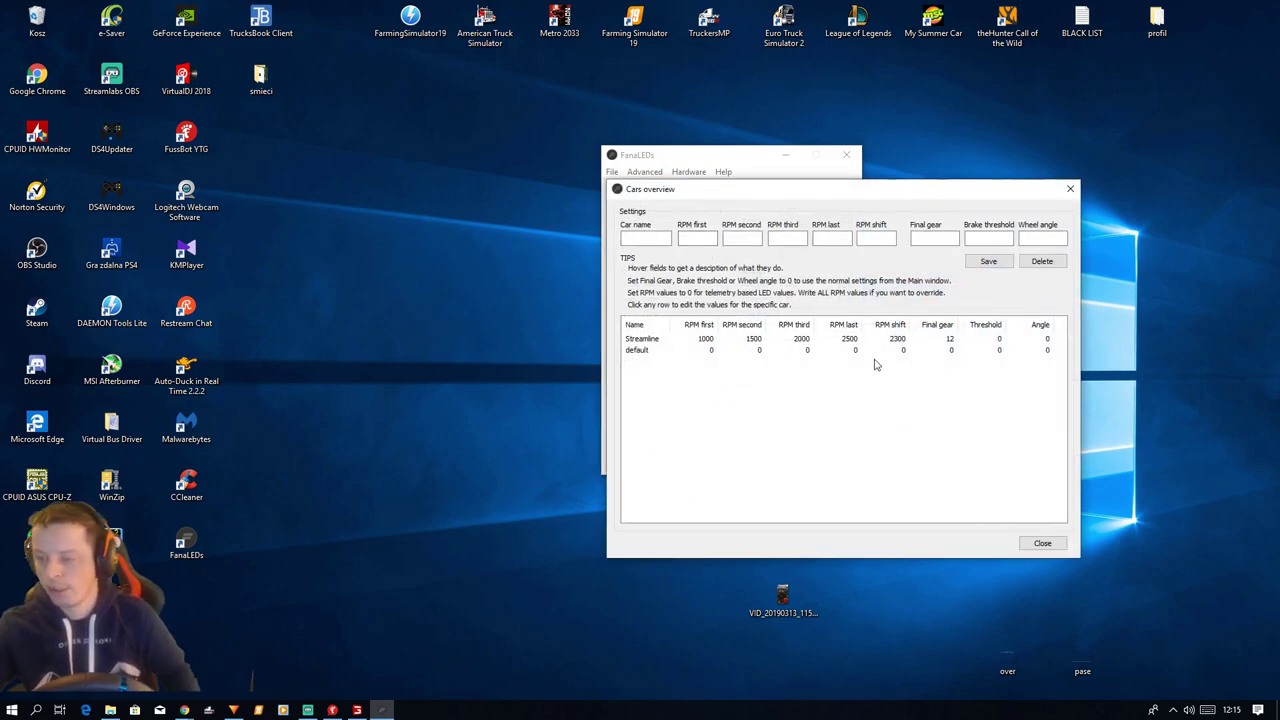
{"action": "left_click", "coordinate": [820, 339]}
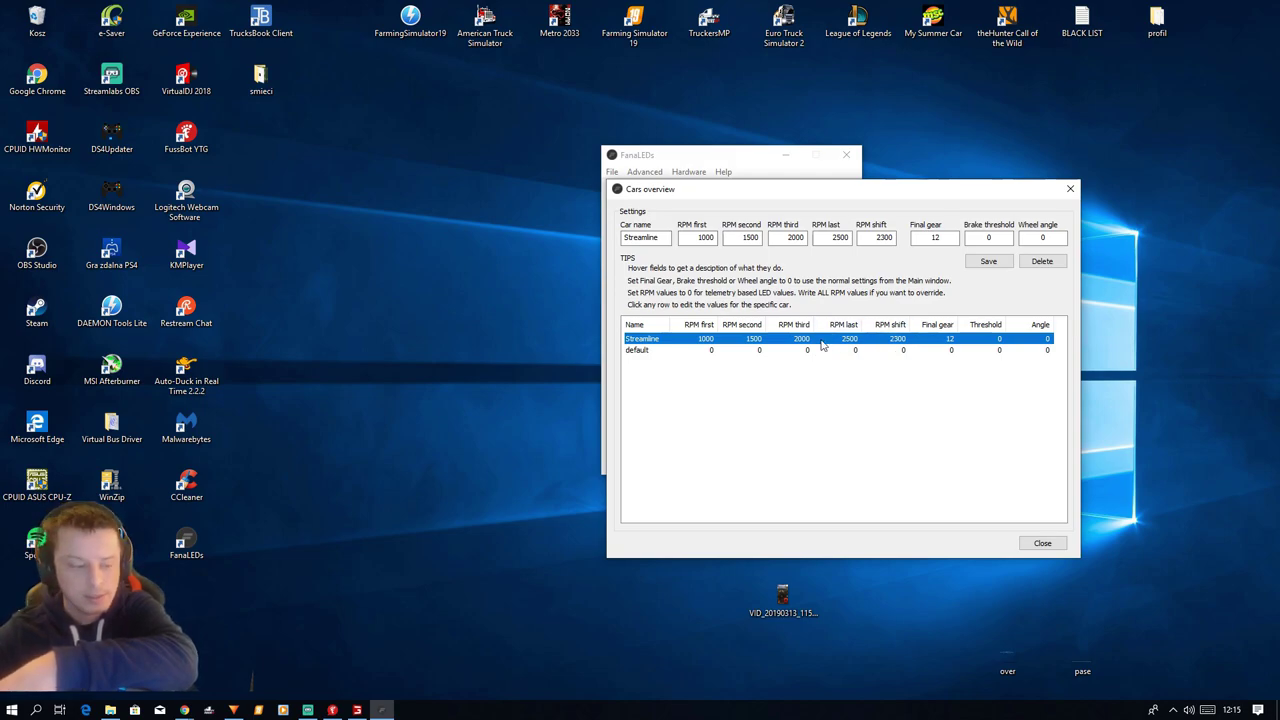
{"action": "mouse_move", "coordinate": [705, 237]}
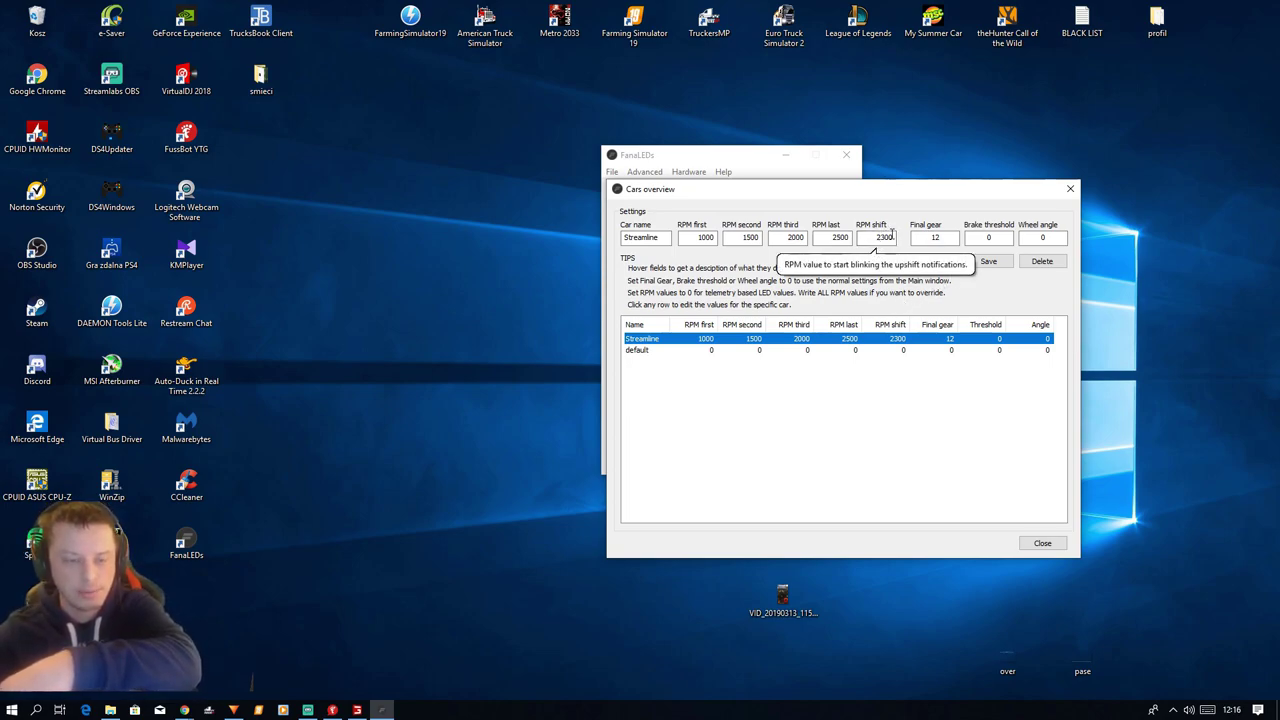
{"action": "left_click", "coordinate": [927, 237]}
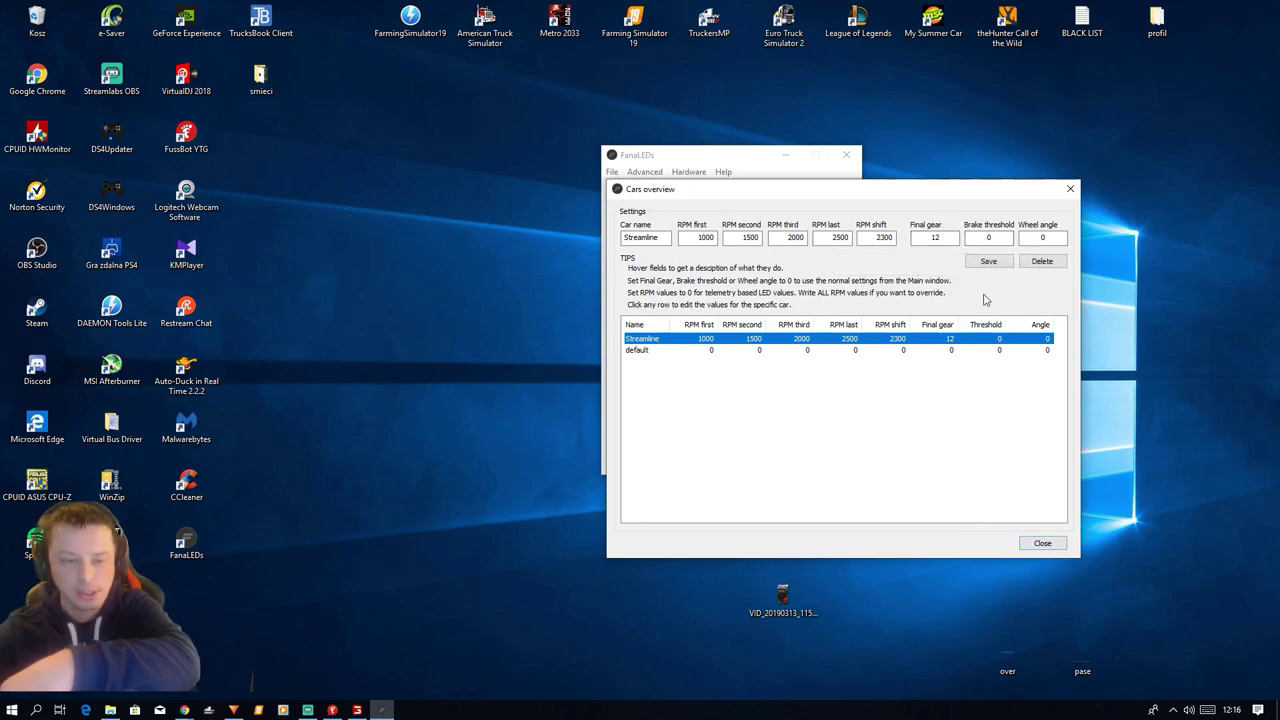
{"action": "left_click", "coordinate": [989, 262]}
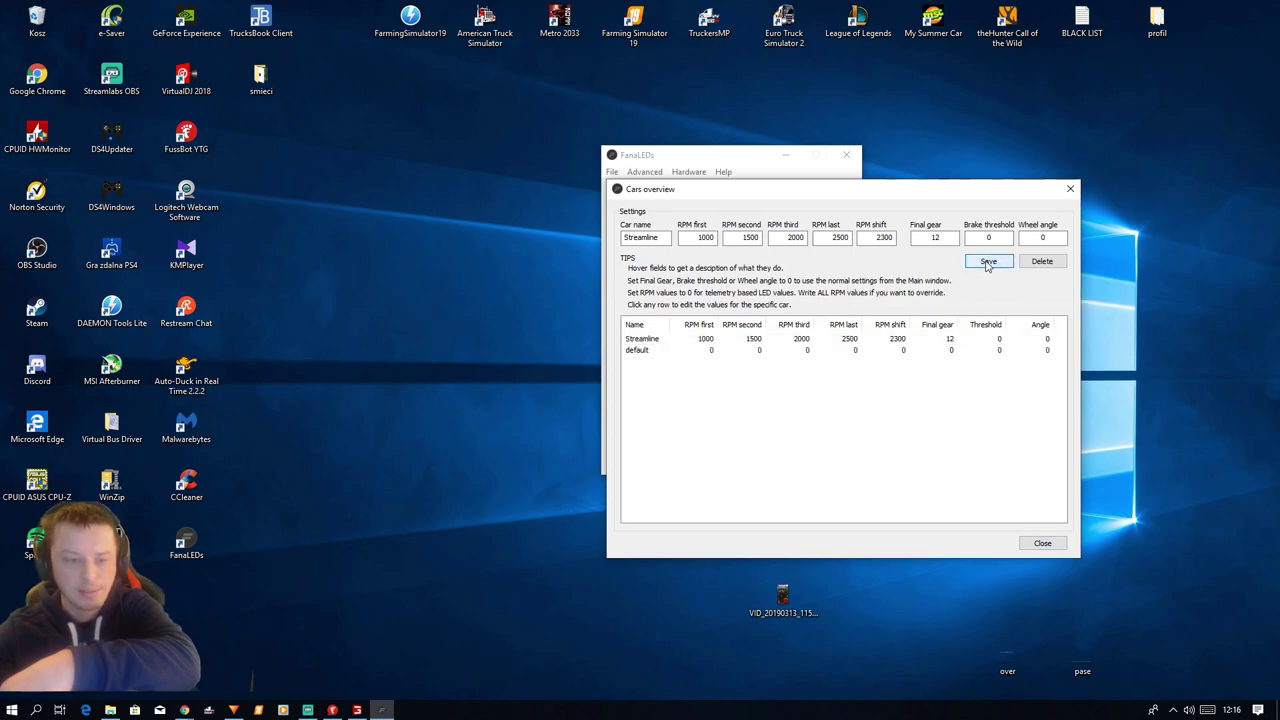
{"action": "left_click", "coordinate": [1040, 545]}
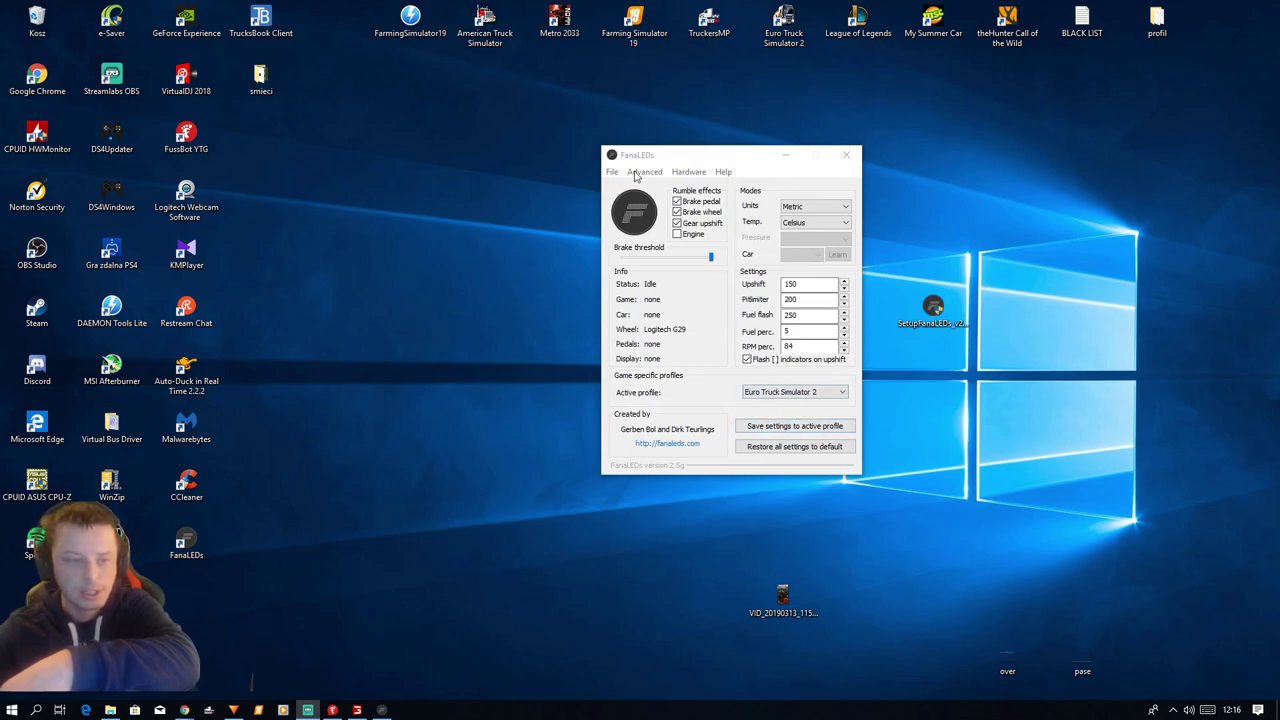
{"action": "left_click", "coordinate": [803, 435]}
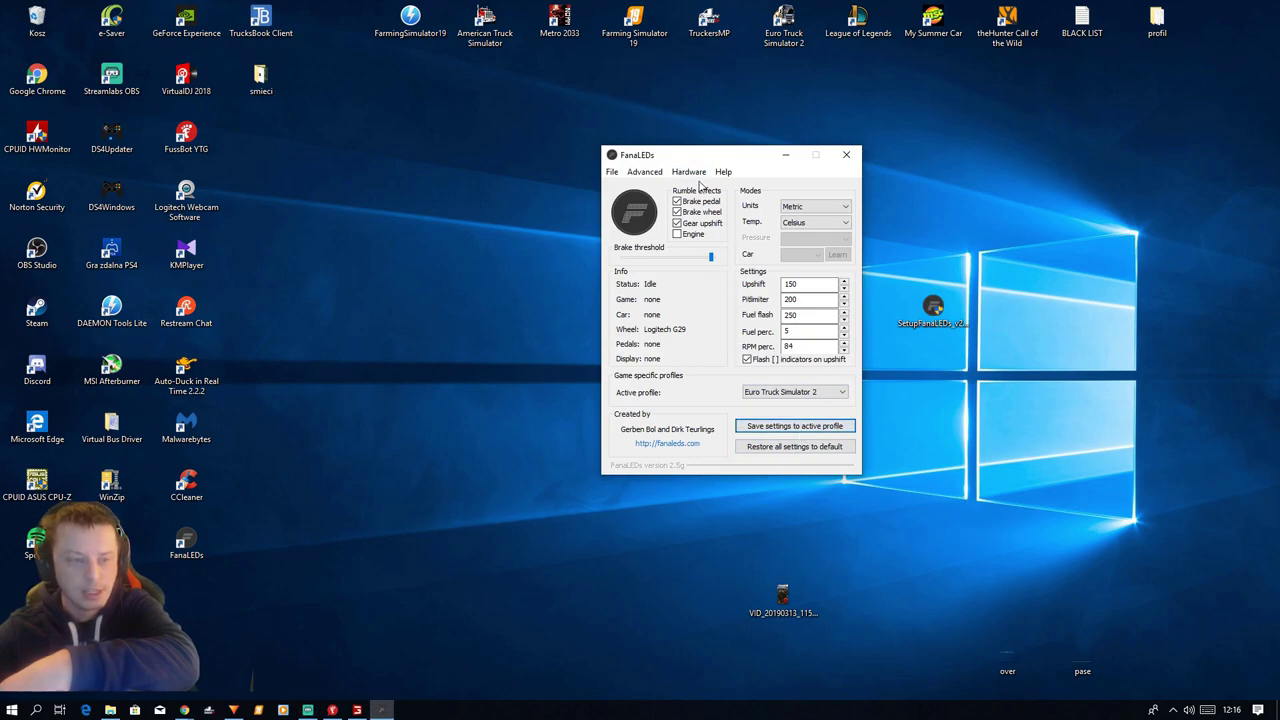
- Reopen the car settings to check the listed RPM and final gear values, and close the overview
{"action": "left_click", "coordinate": [650, 173]}
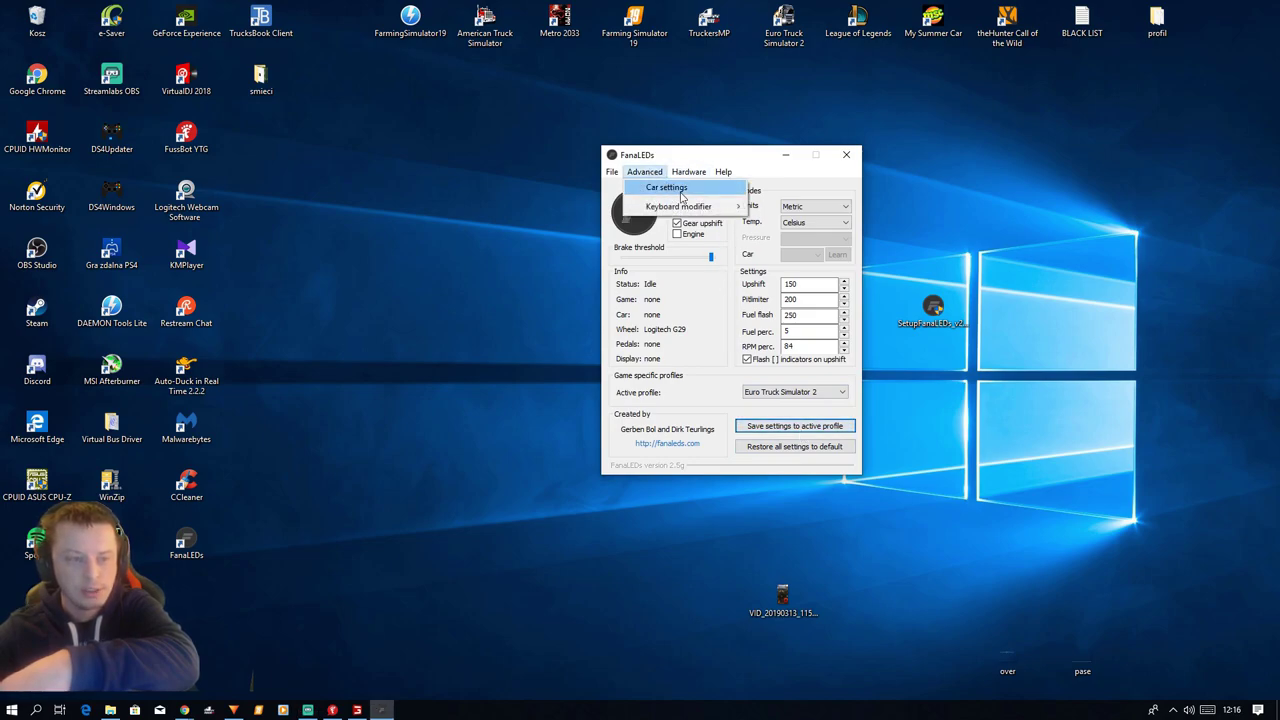
{"action": "left_click", "coordinate": [716, 190]}
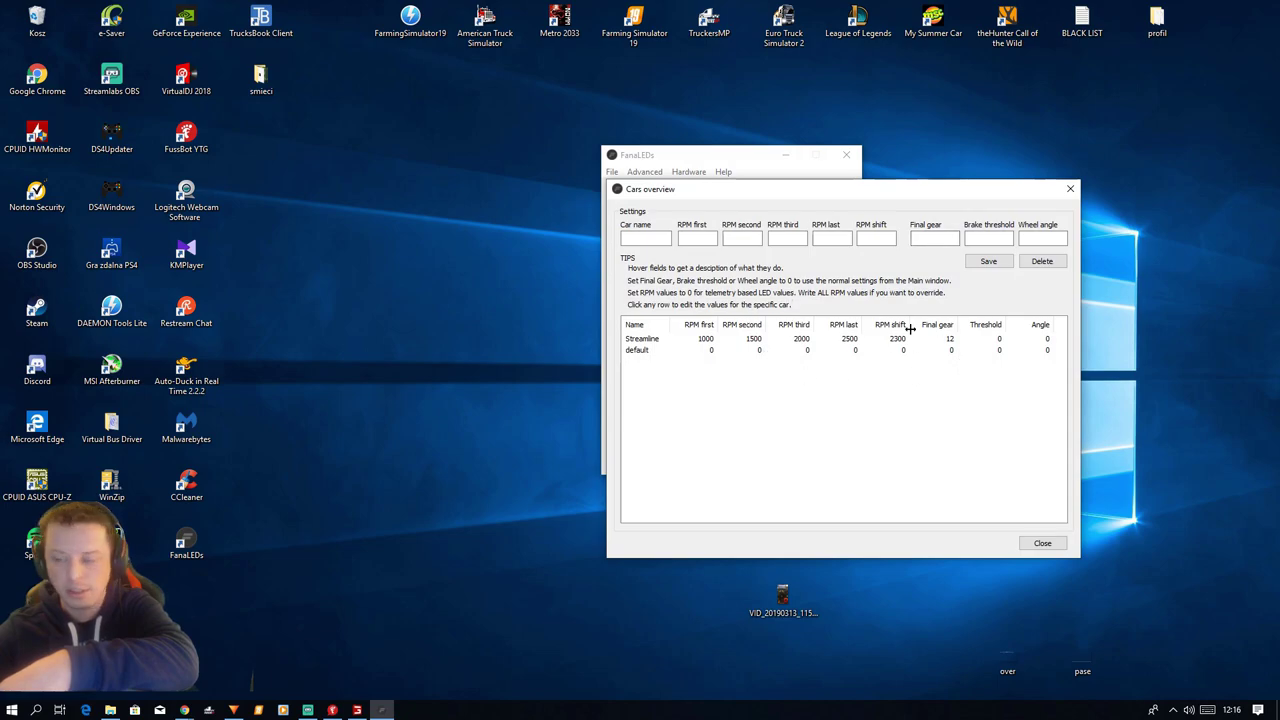
{"action": "left_click", "coordinate": [1070, 188]}
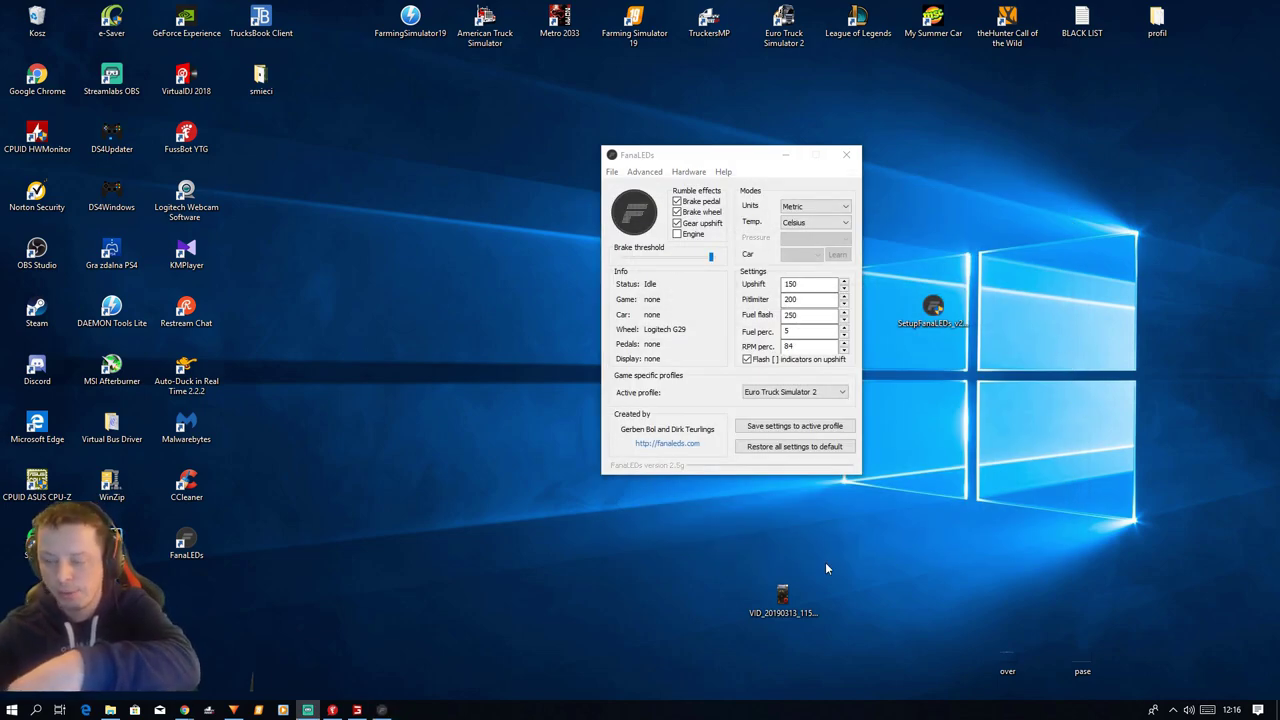
- Open the VID_20190313 video file from the desktop for playback
{"action": "double_click", "coordinate": [807, 599]}
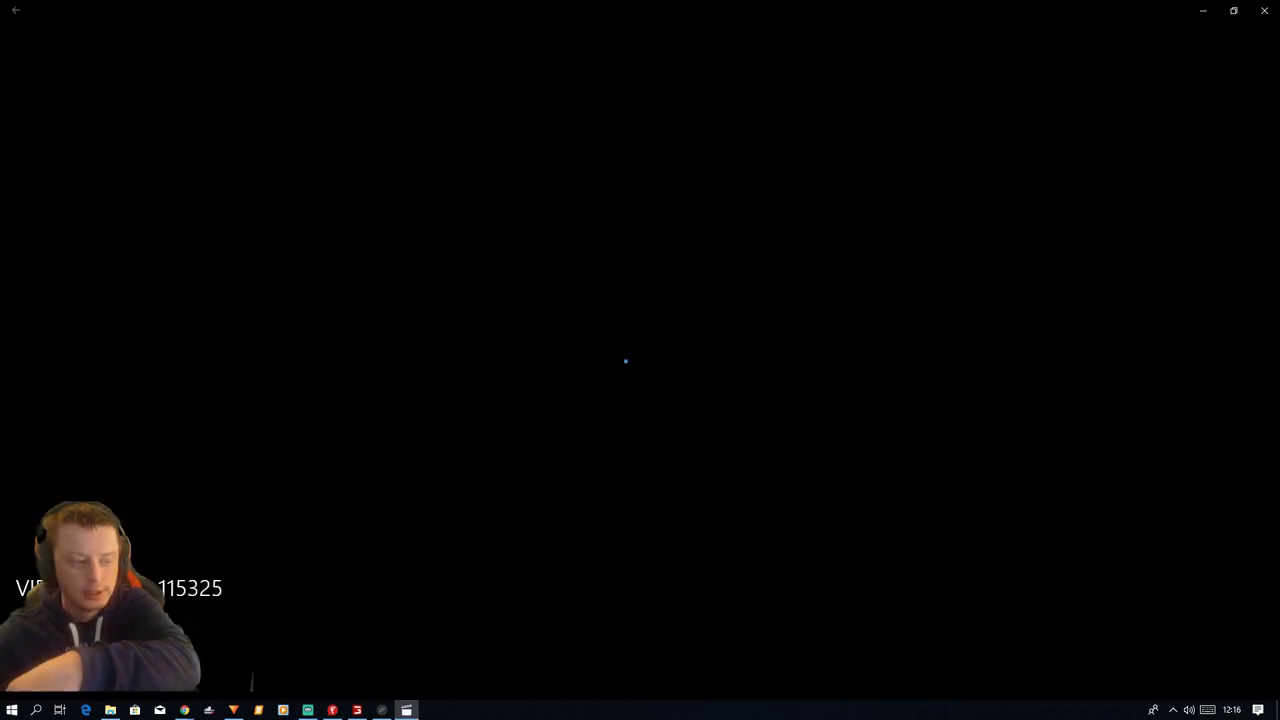